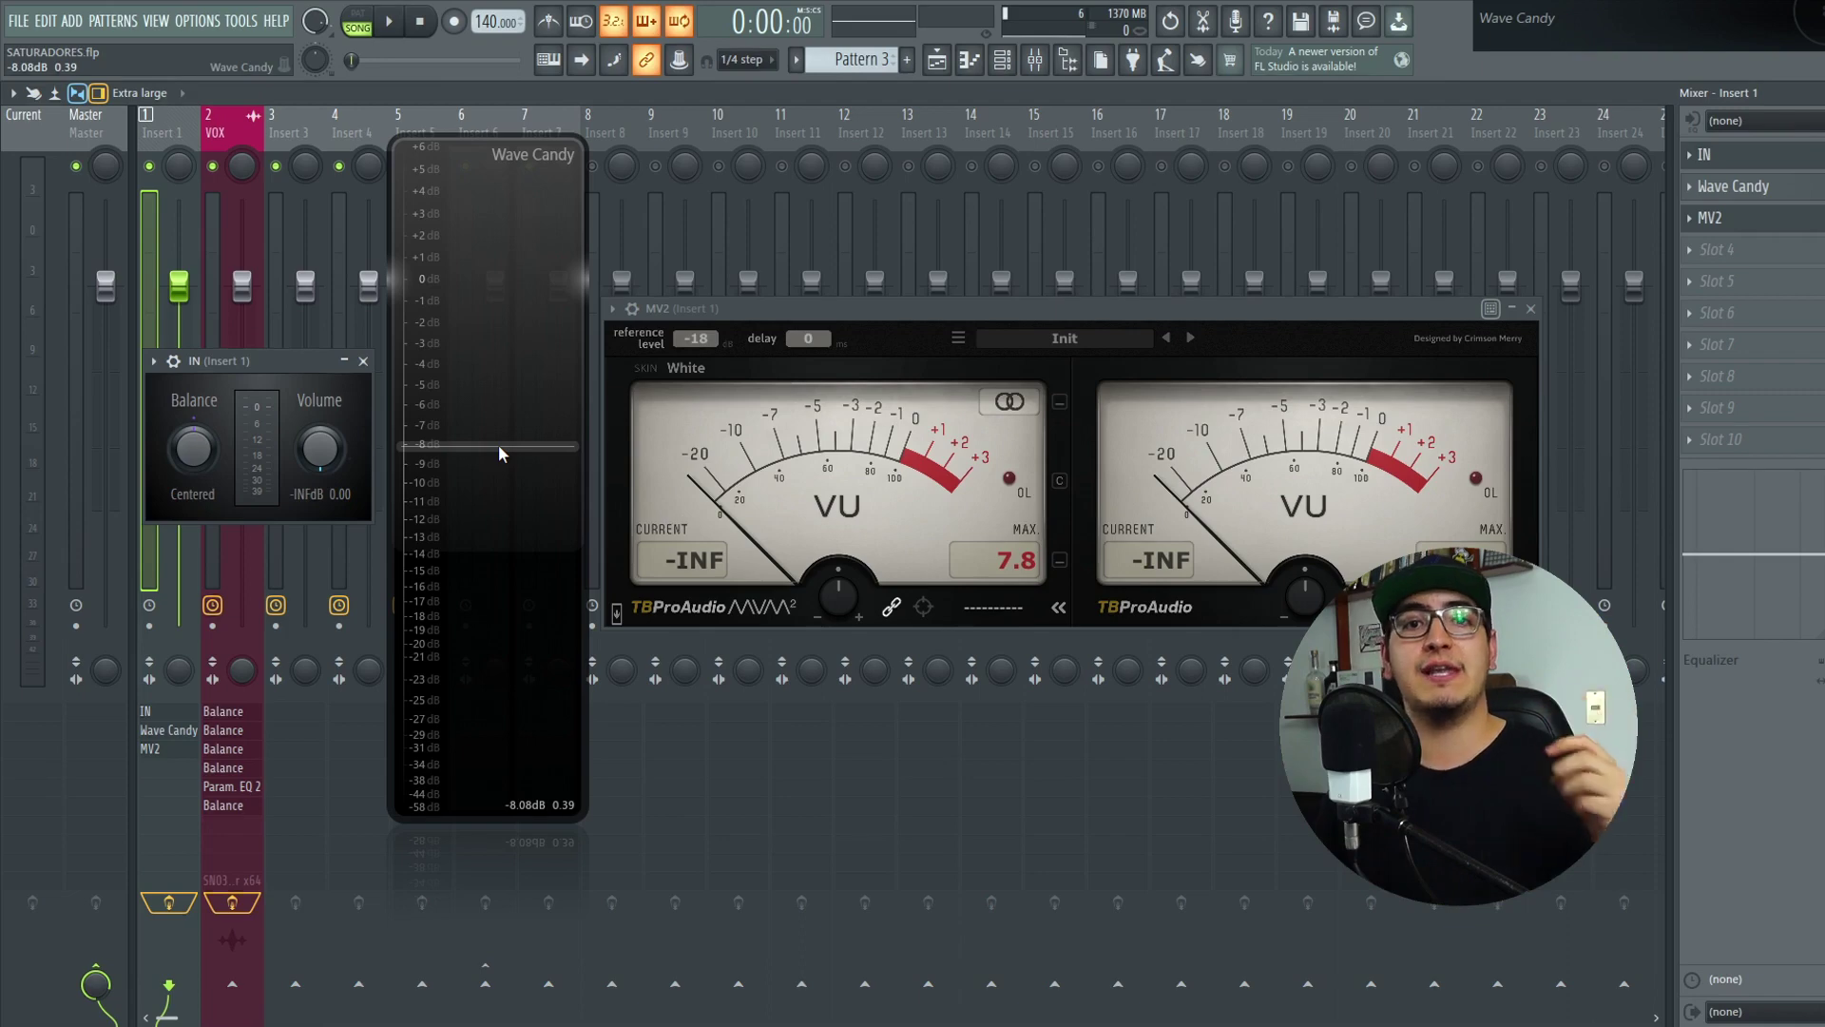
{"action": "left_click_drag", "start_coordinate": [498, 443], "coordinate": [499, 399]}
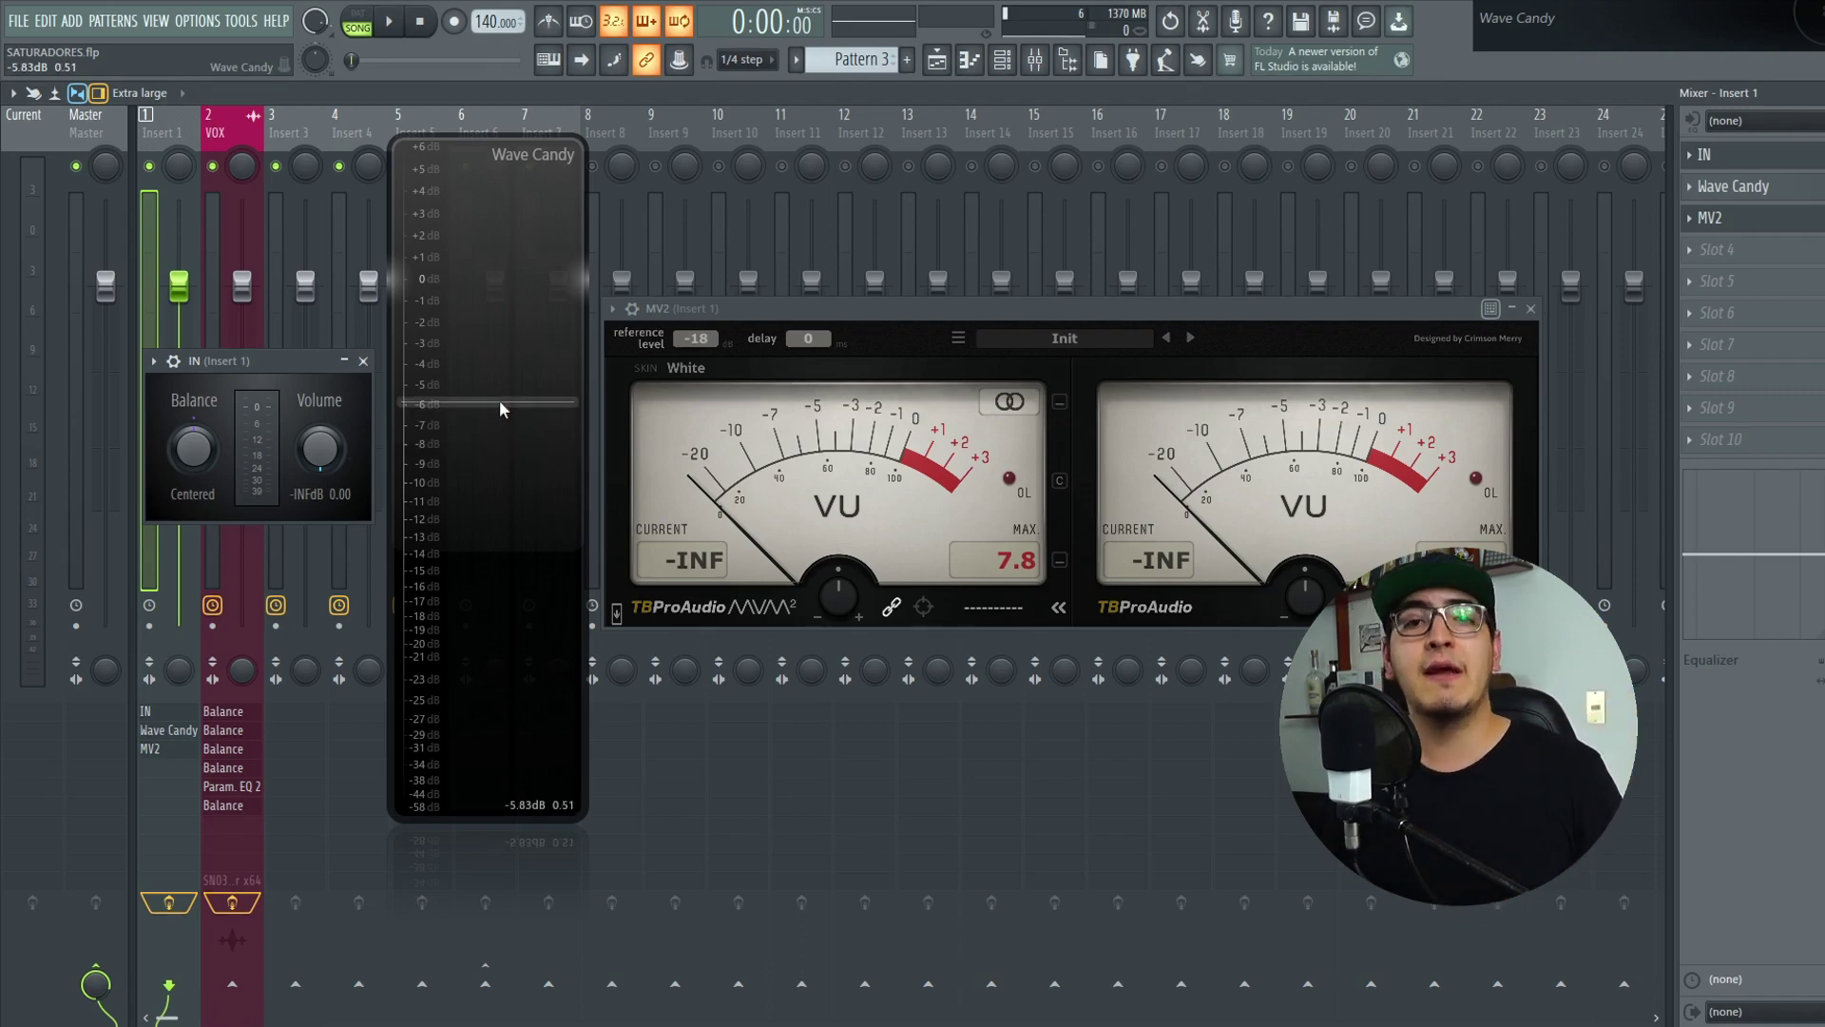
{"action": "left_click_drag", "start_coordinate": [500, 404], "coordinate": [523, 515]}
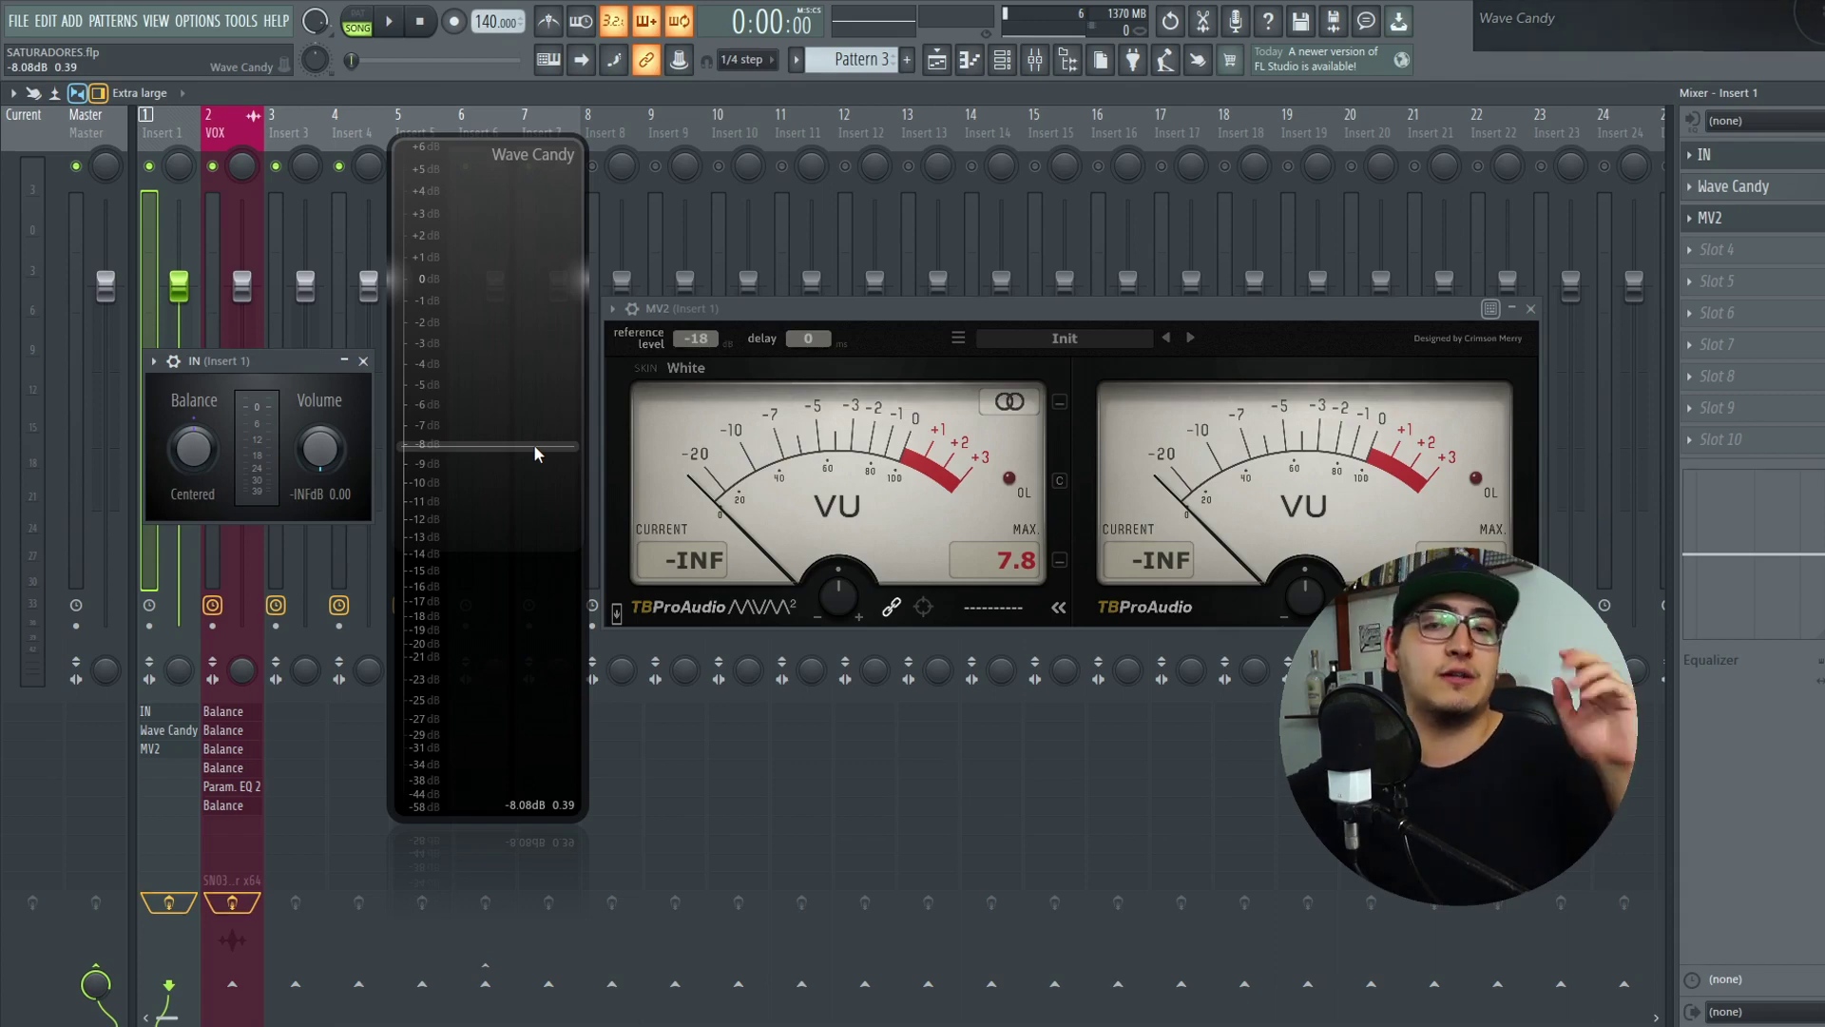
{"action": "left_click", "coordinate": [756, 310]}
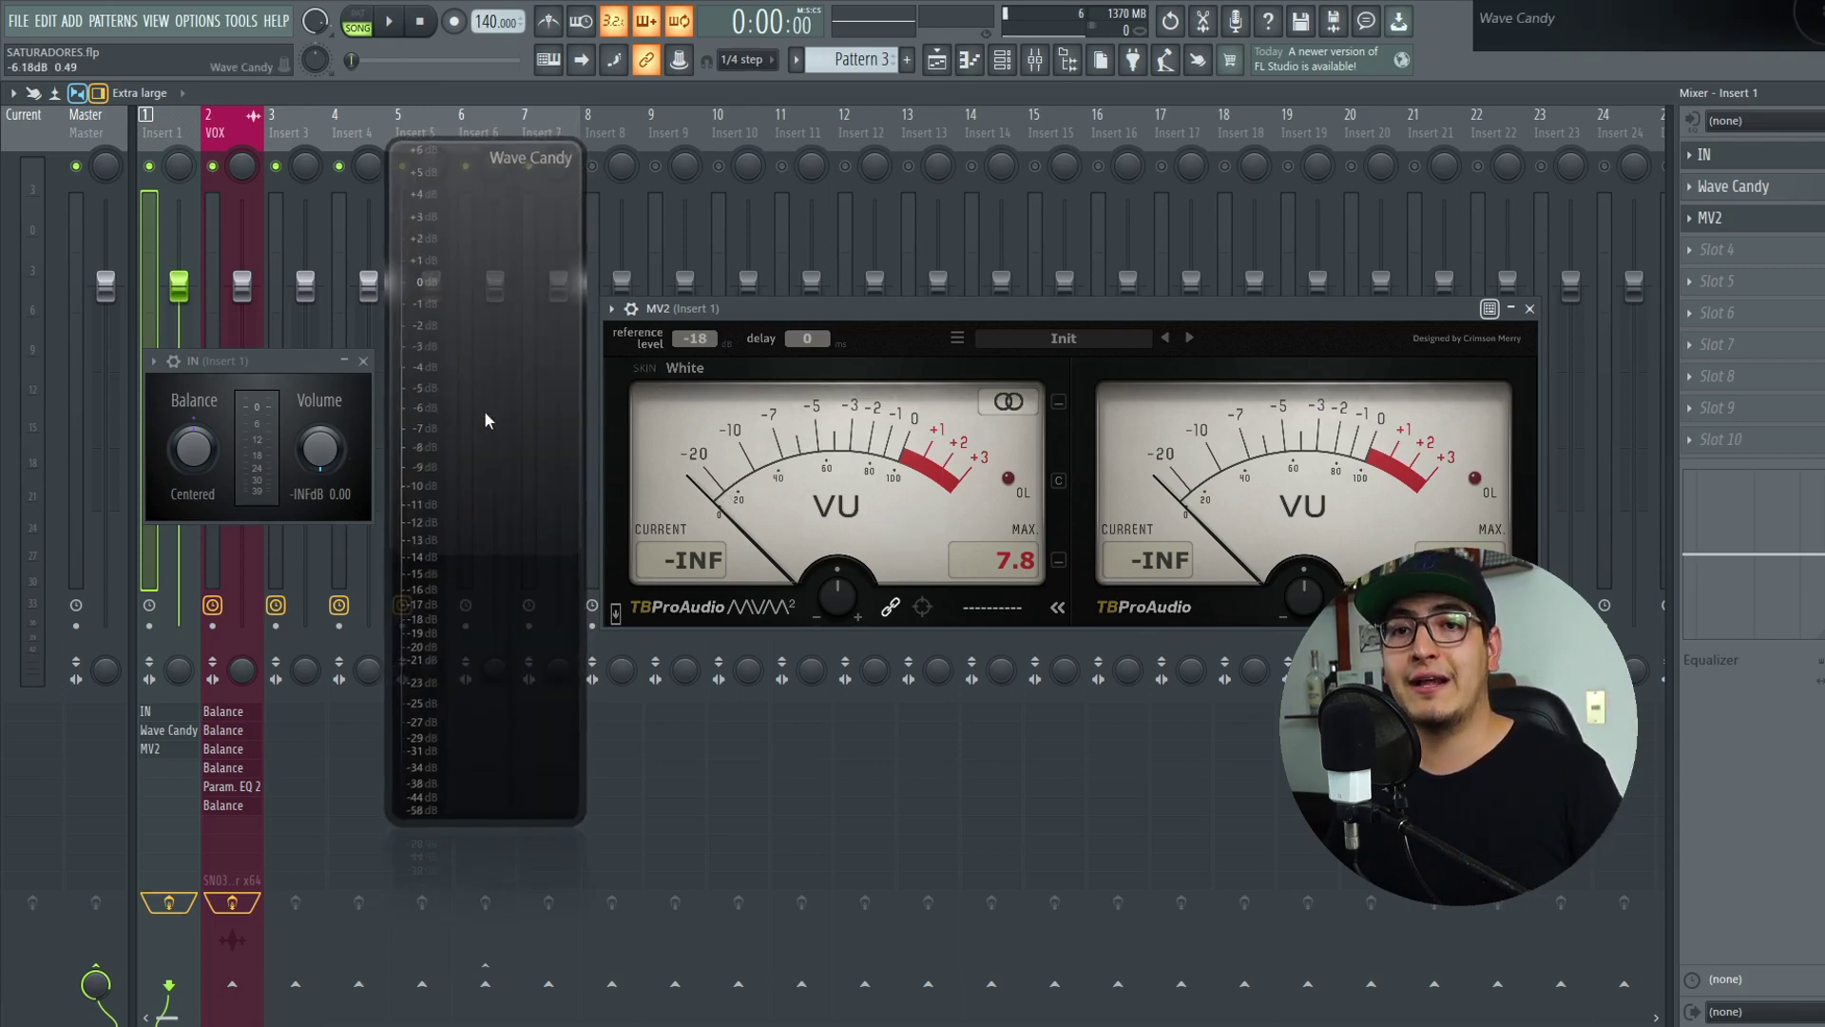
{"action": "left_click_drag", "start_coordinate": [789, 306], "coordinate": [789, 309]}
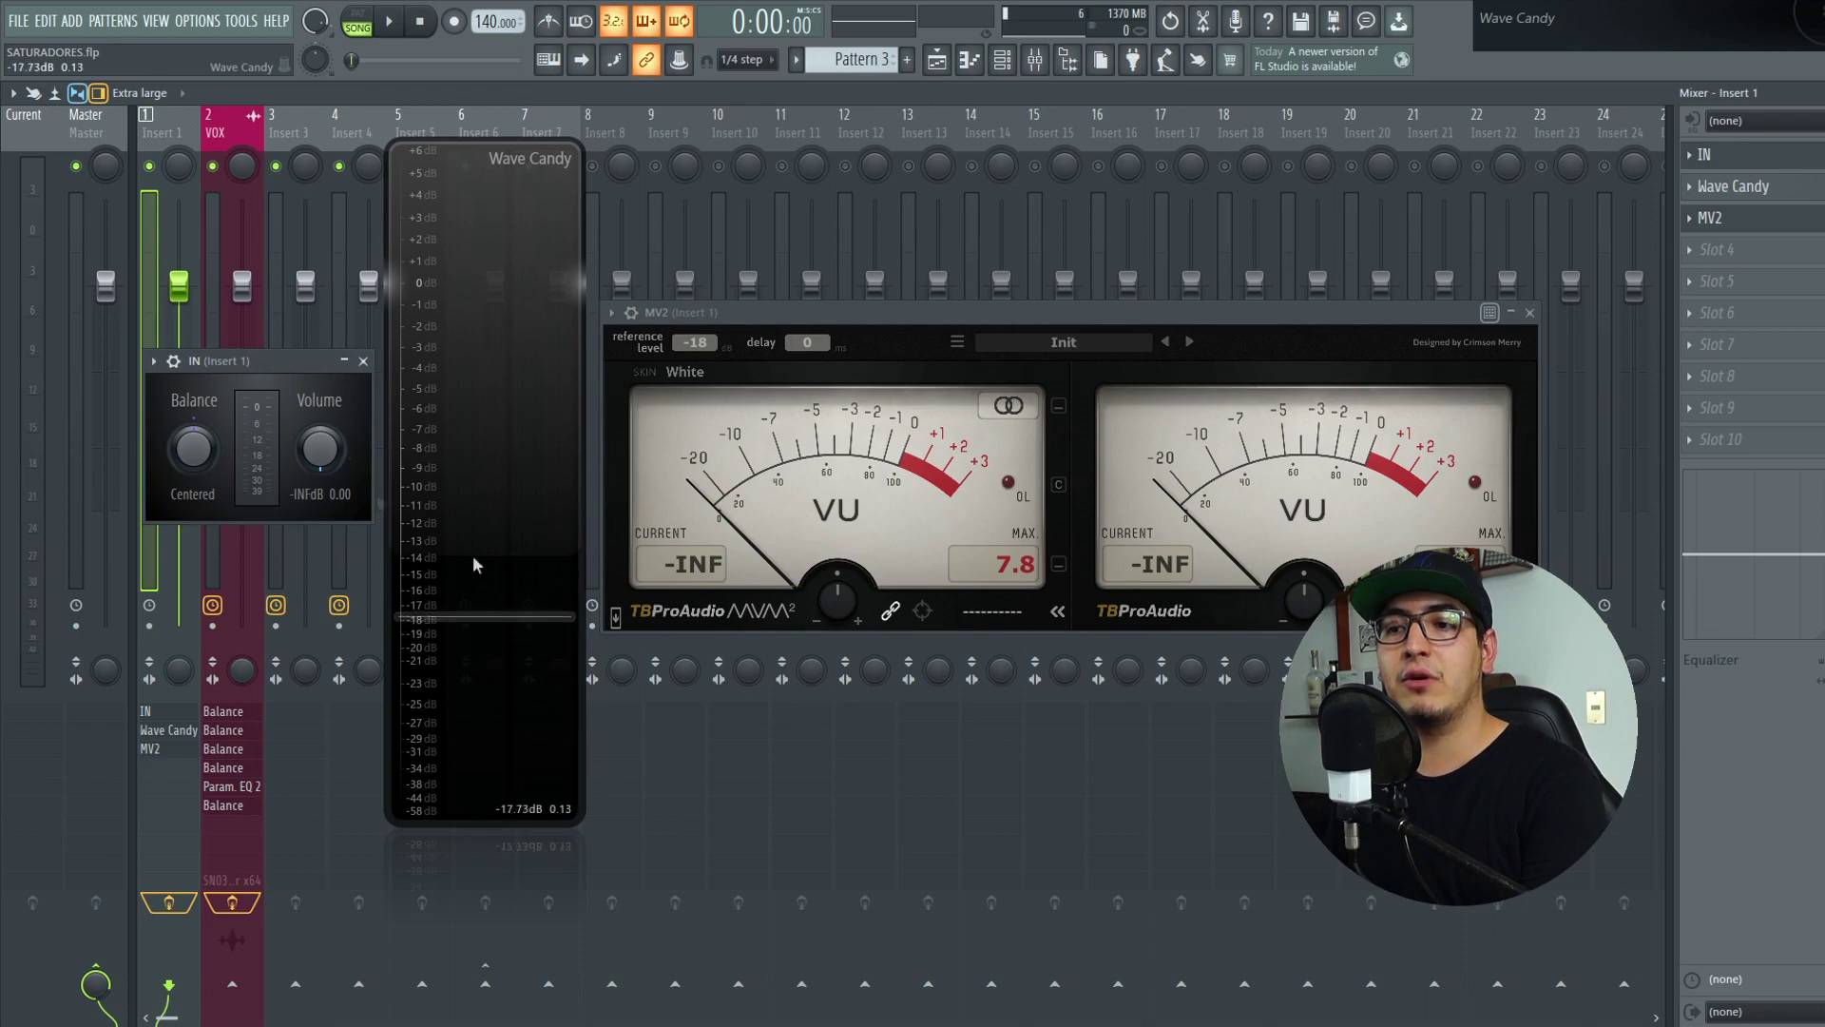
Set the volume of the IN balance effect on Insert 1 to -9.1 dB and close the MV2 meter
{"action": "left_click_drag", "start_coordinate": [334, 462], "coordinate": [334, 419]}
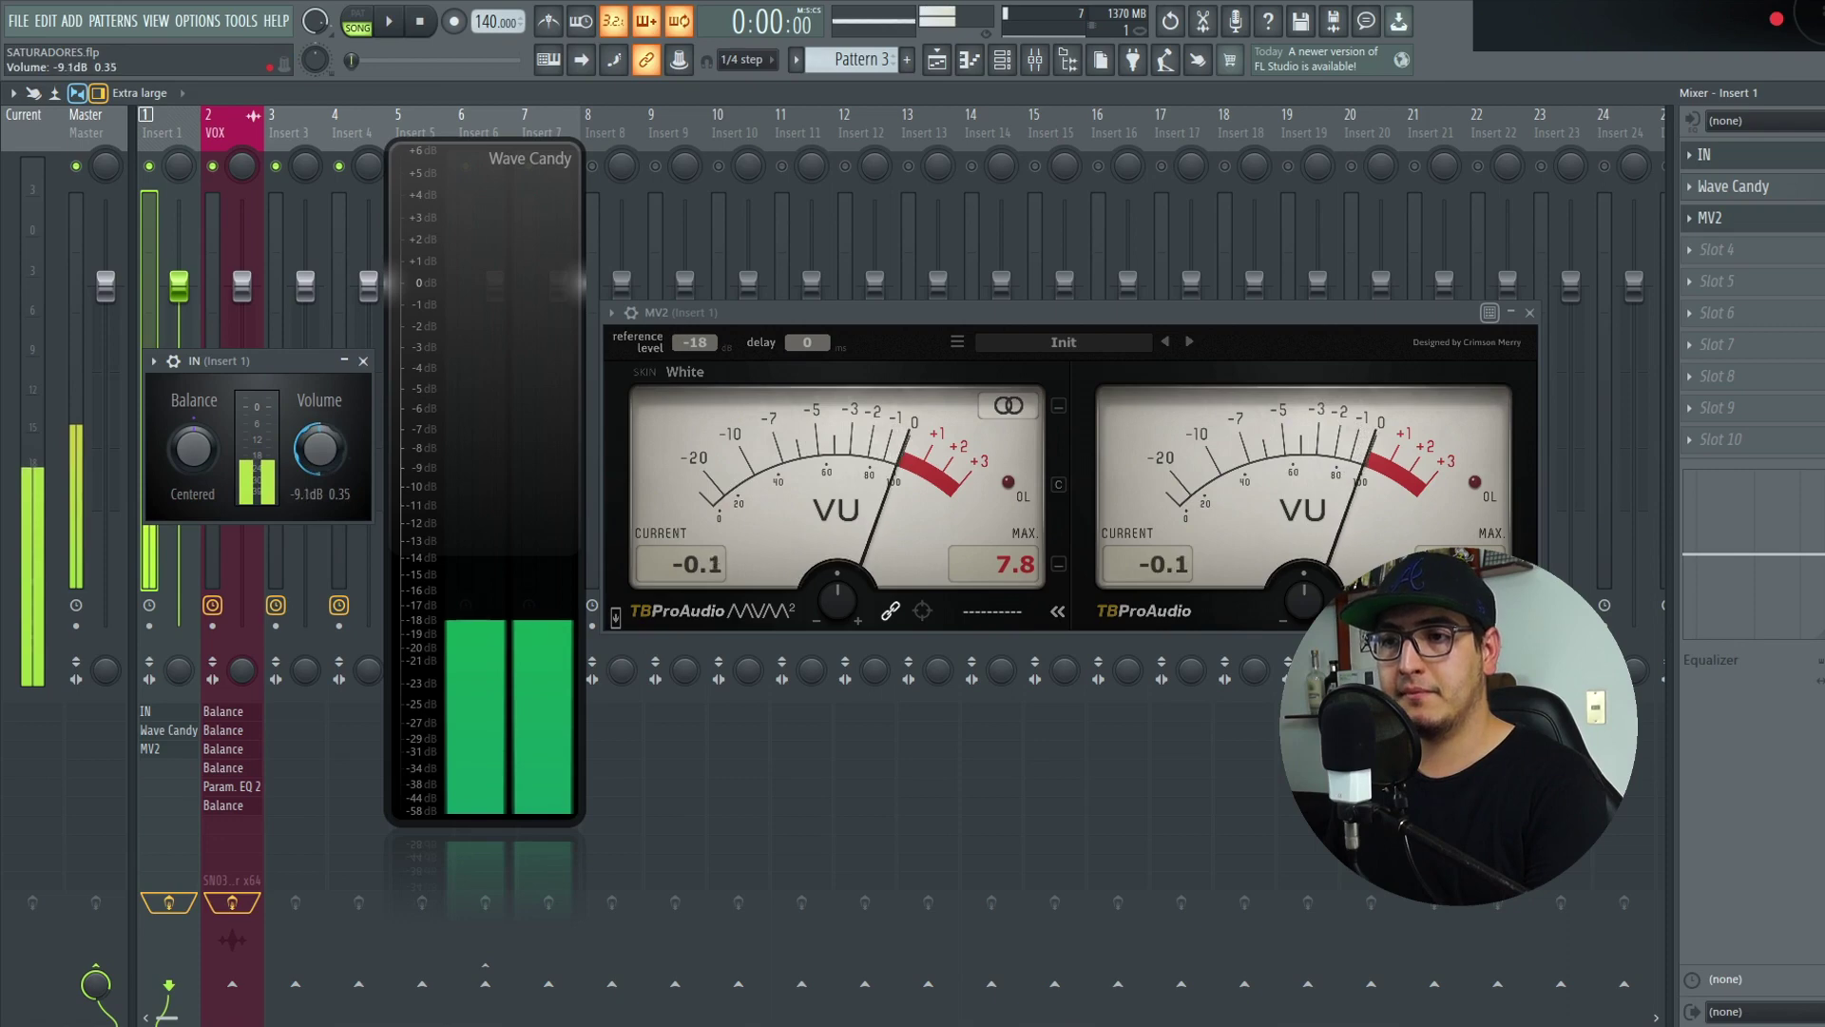
{"action": "mouse_move", "coordinate": [504, 625]}
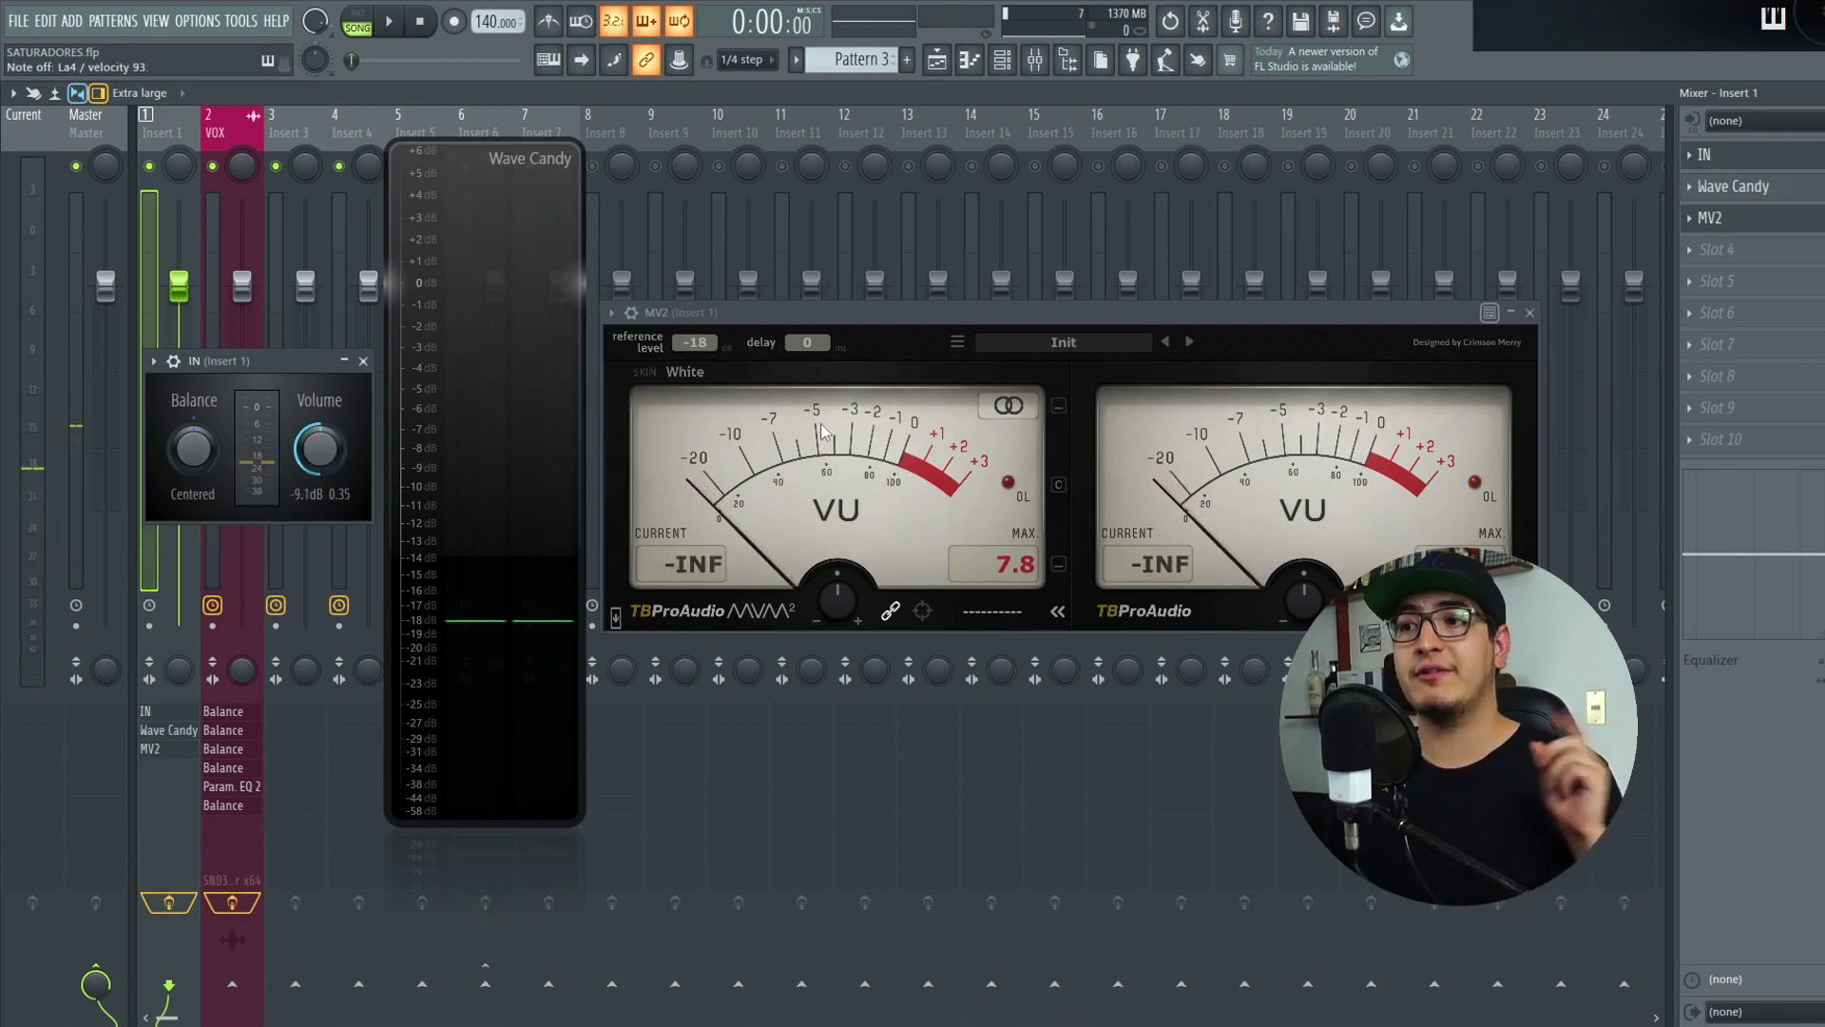
{"action": "left_click", "coordinate": [1529, 314]}
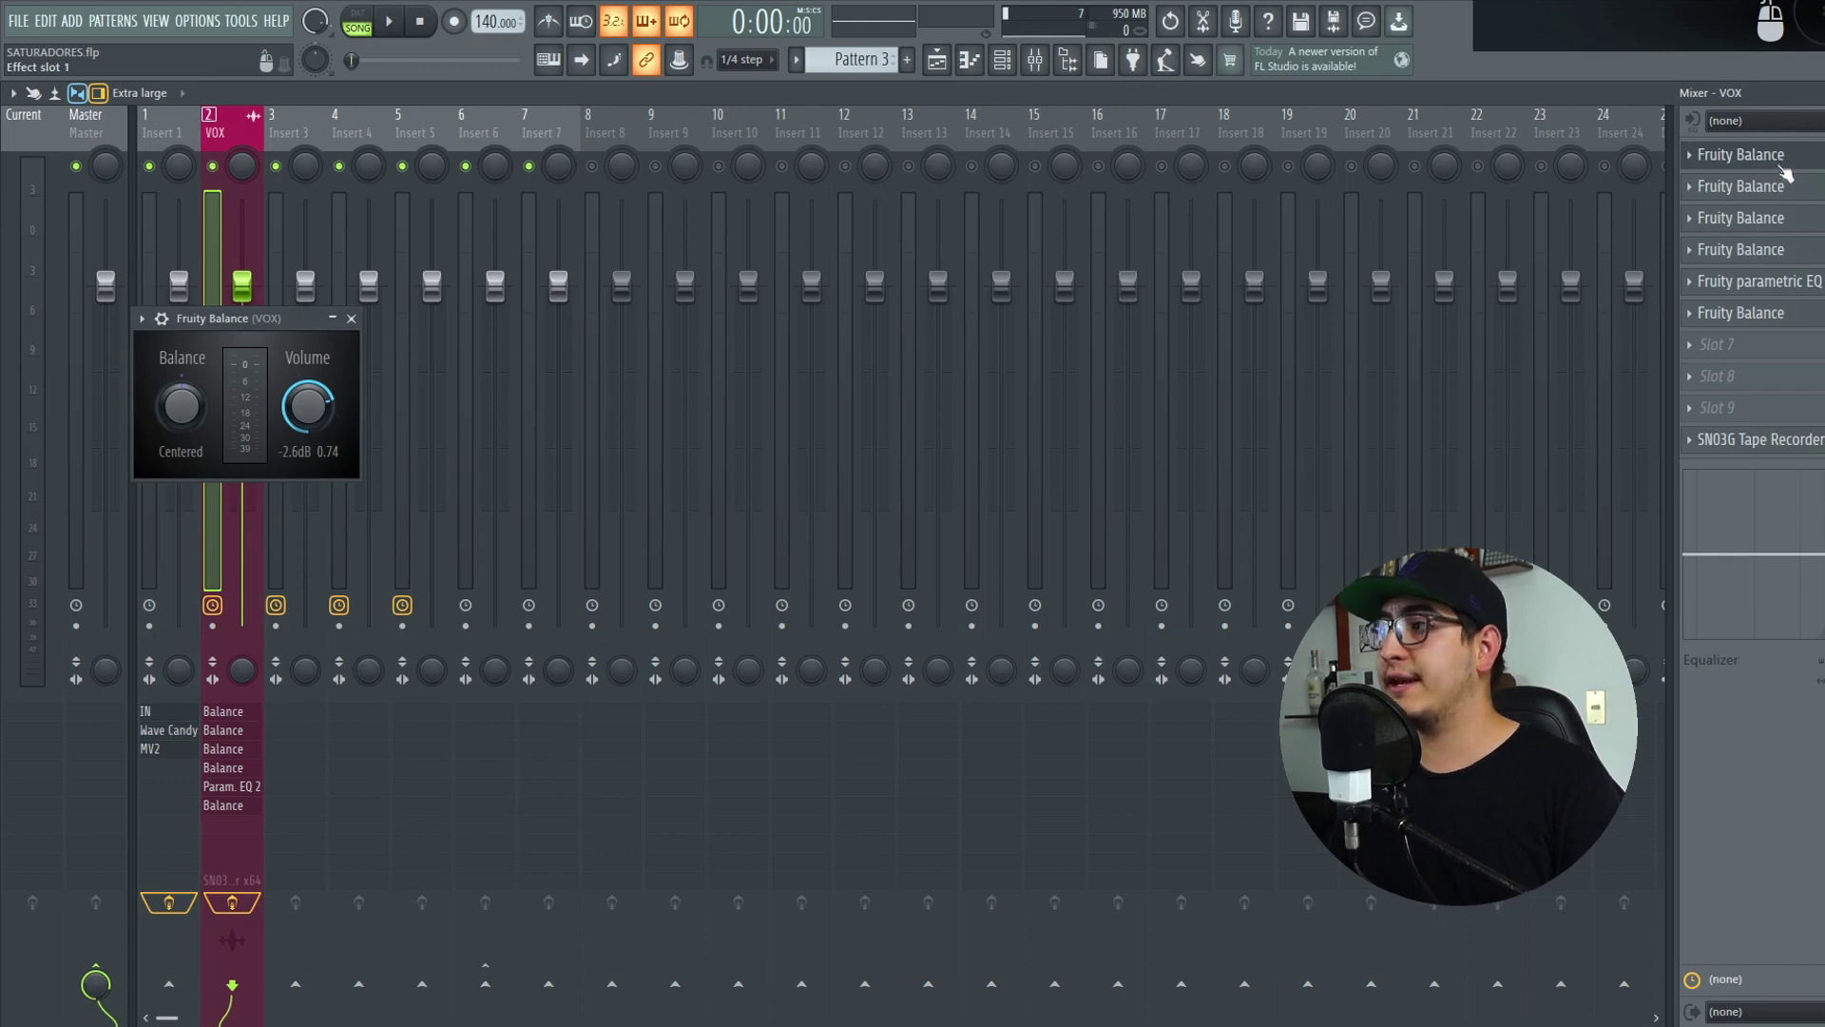
Reset the first VOX Fruity Balance's volume to 0.0 dB and open the other Fruity Balances and Fruity parametric EQ 2
{"action": "mouse_move", "coordinate": [308, 406]}
{"action": "left_mouse_down"}
{"action": "mouse_move", "coordinate": [306, 423]}
{"action": "mouse_move", "coordinate": [308, 385]}
{"action": "left_mouse_up"}
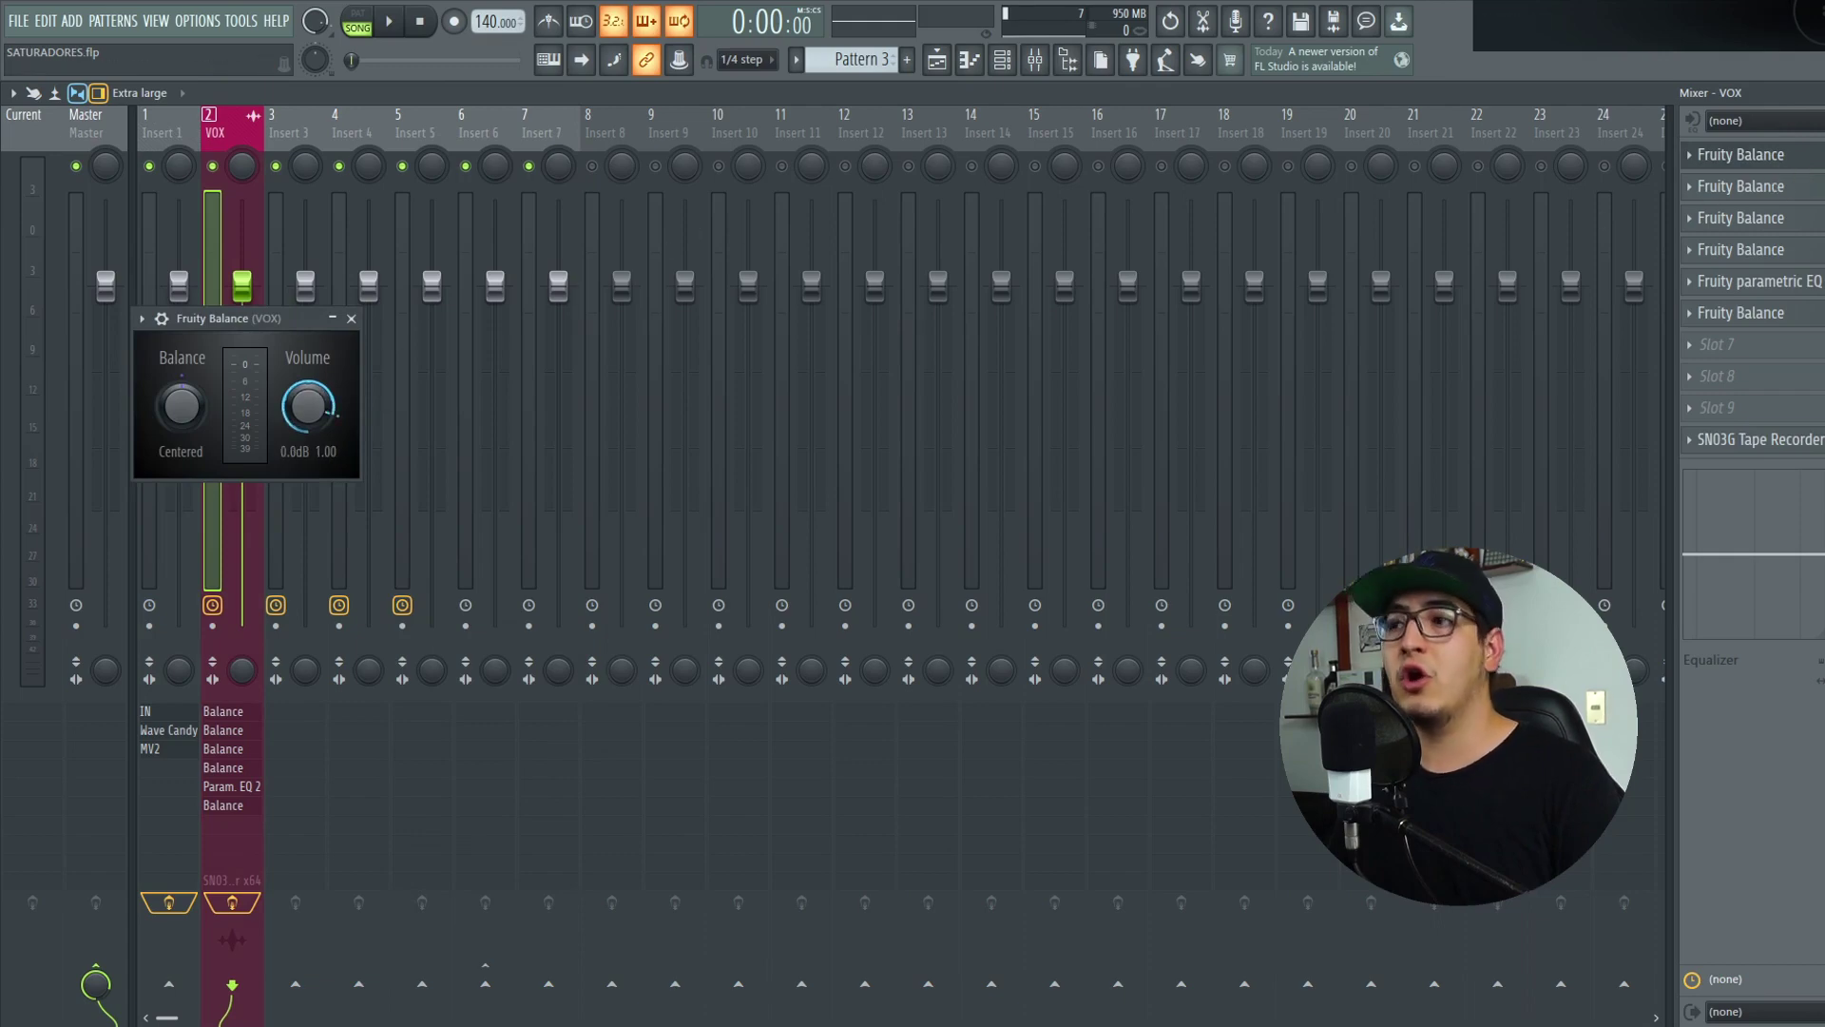
{"action": "left_click", "coordinate": [1805, 194]}
{"action": "left_click", "coordinate": [1797, 236]}
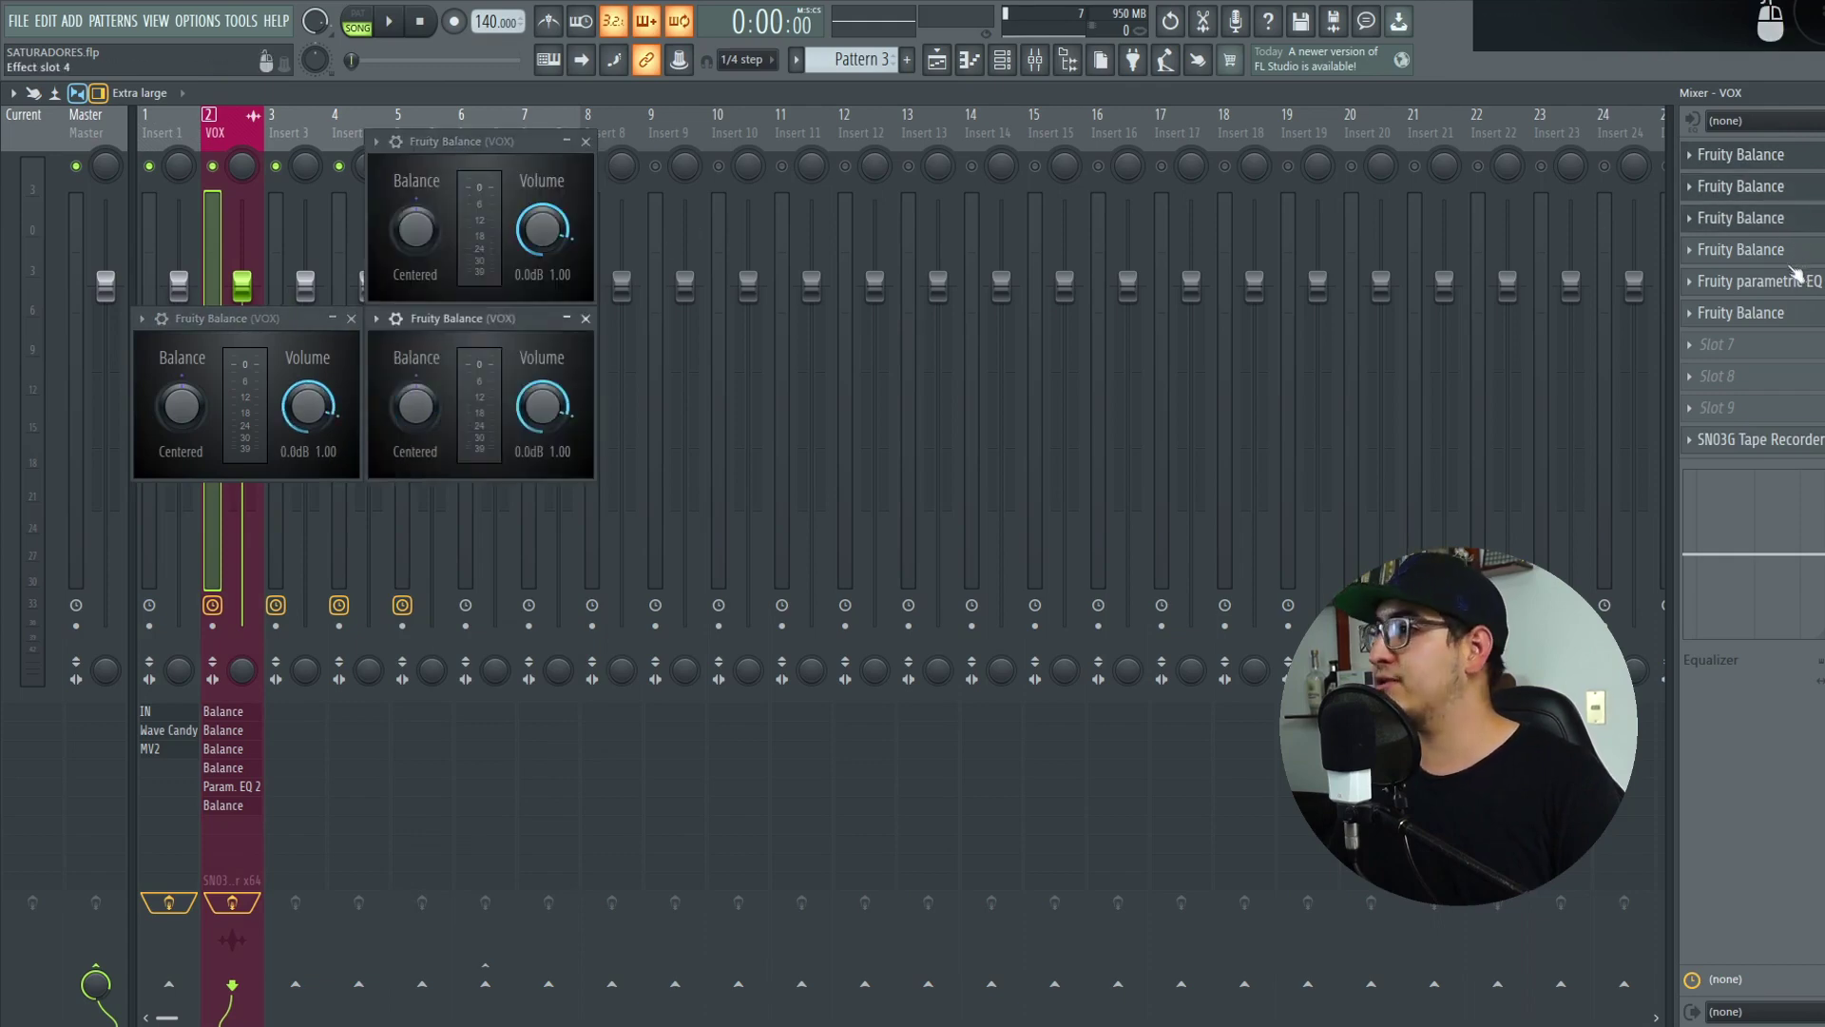
{"action": "left_click", "coordinate": [1797, 250]}
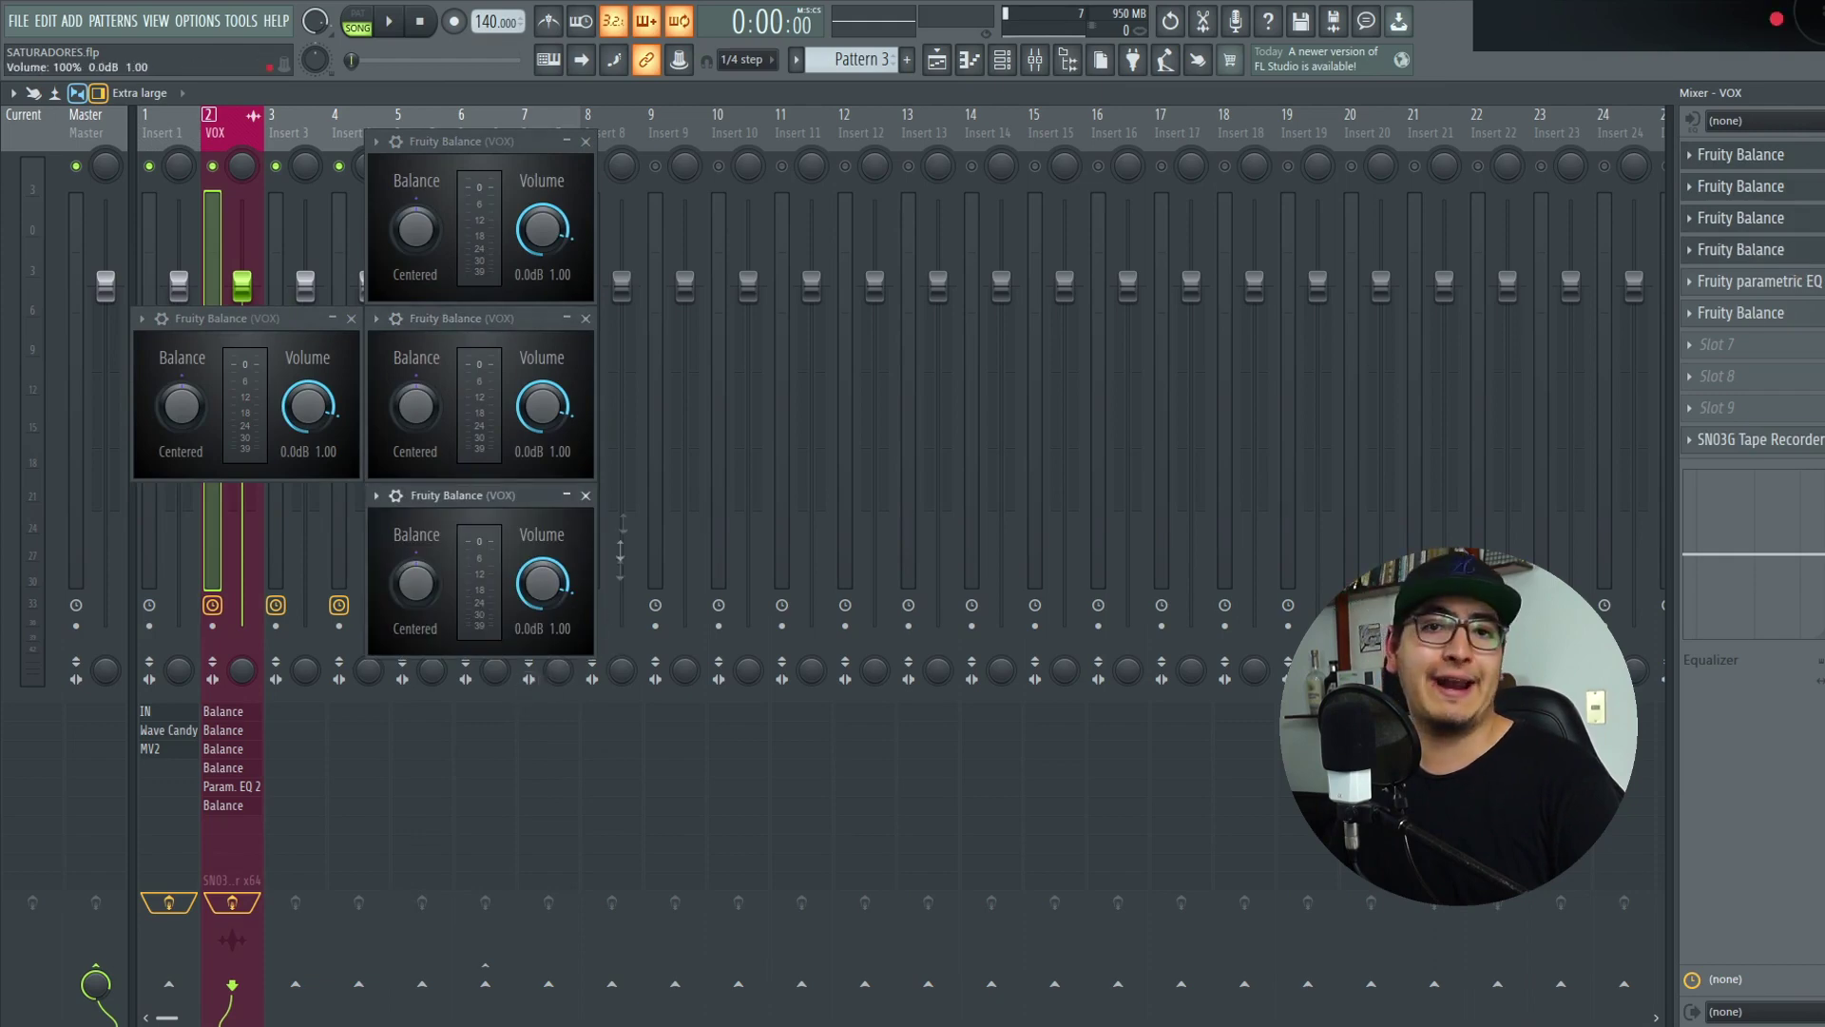
{"action": "left_click", "coordinate": [1758, 281]}
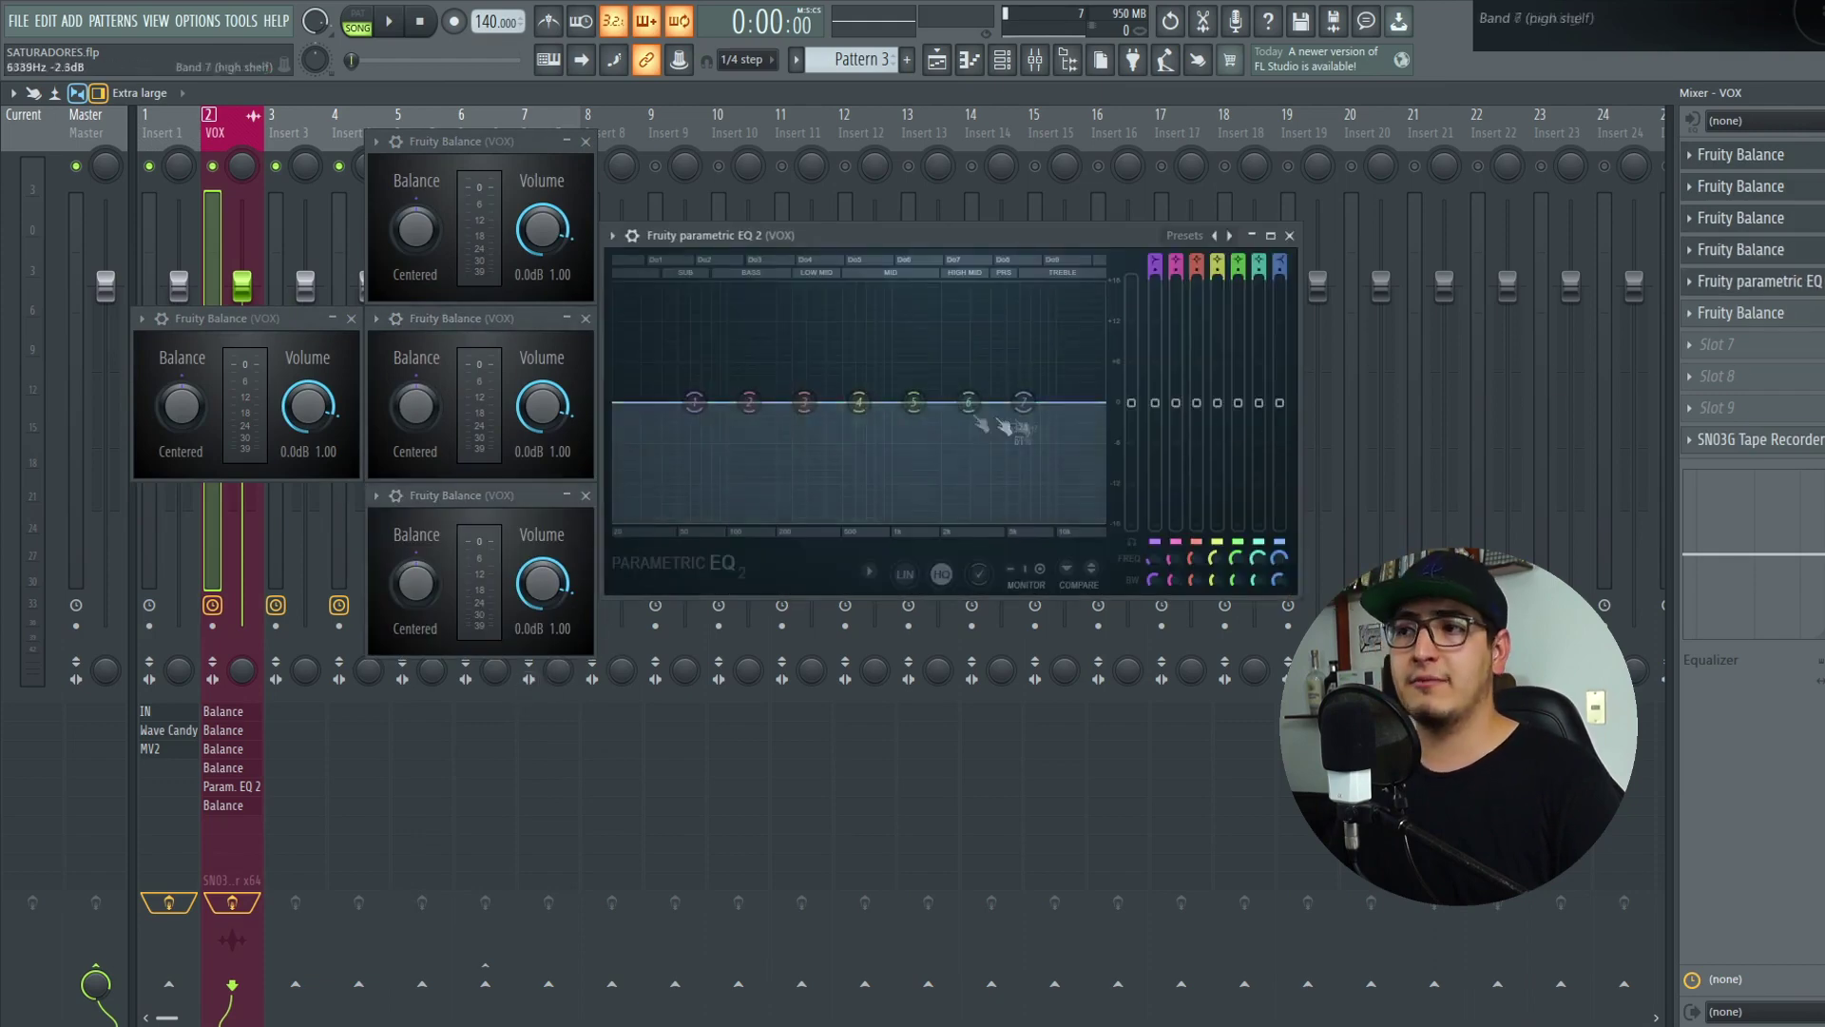
{"action": "left_click", "coordinate": [1758, 313]}
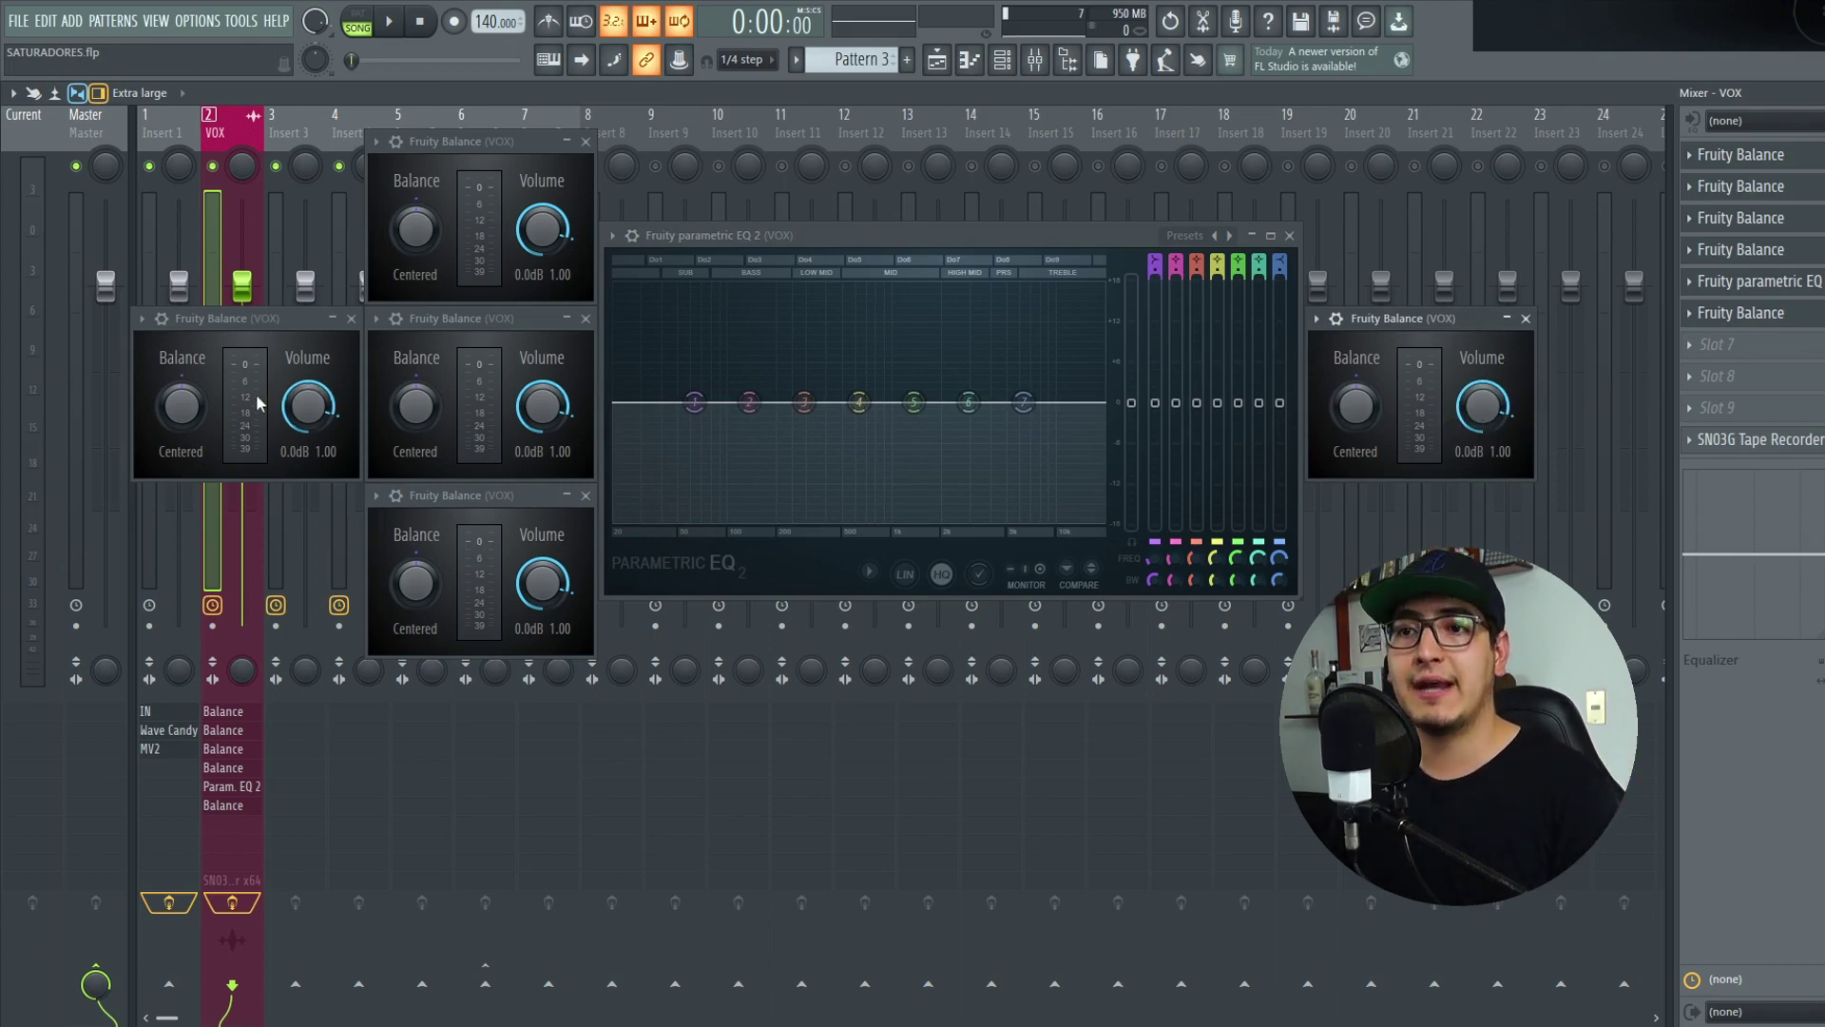
Set the first Fruity Balance's volume on VOX to -2.5 dB while playing the song, and stop playback
{"action": "left_click_drag", "start_coordinate": [308, 406], "coordinate": [307, 415]}
{"action": "key", "text": "space"}
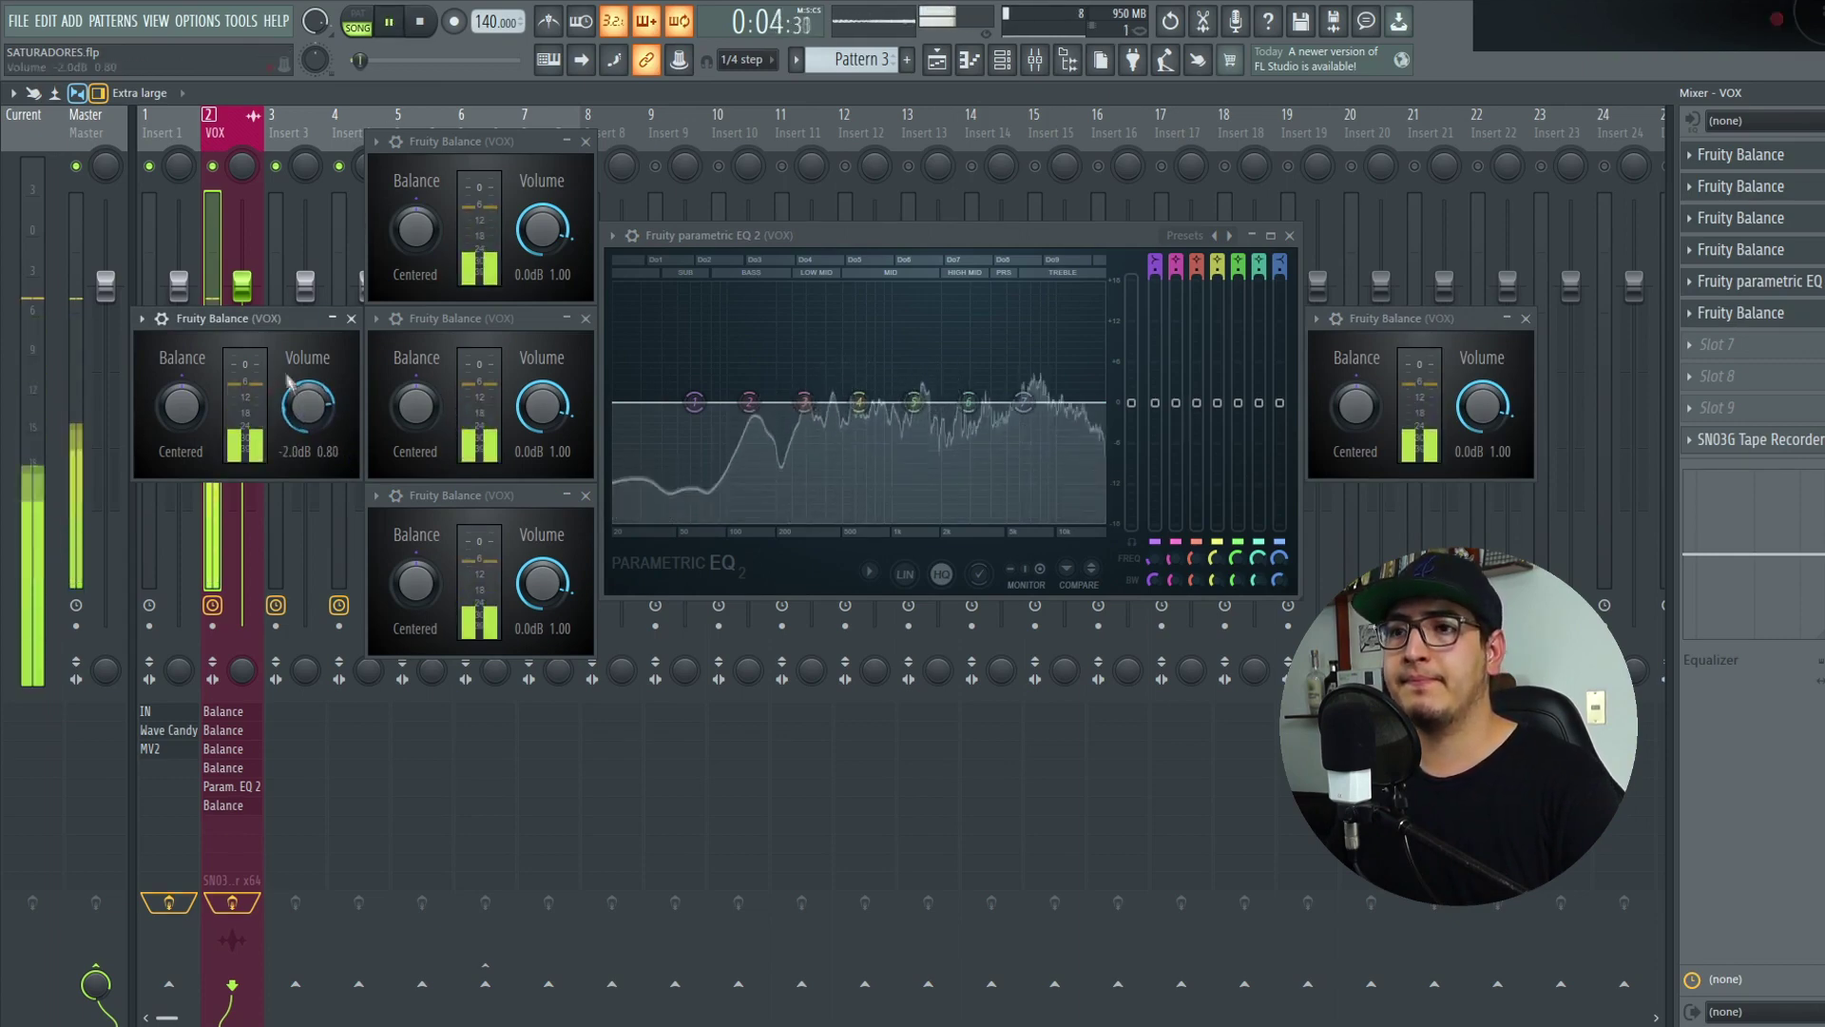
{"action": "left_click_drag", "start_coordinate": [300, 413], "coordinate": [300, 419]}
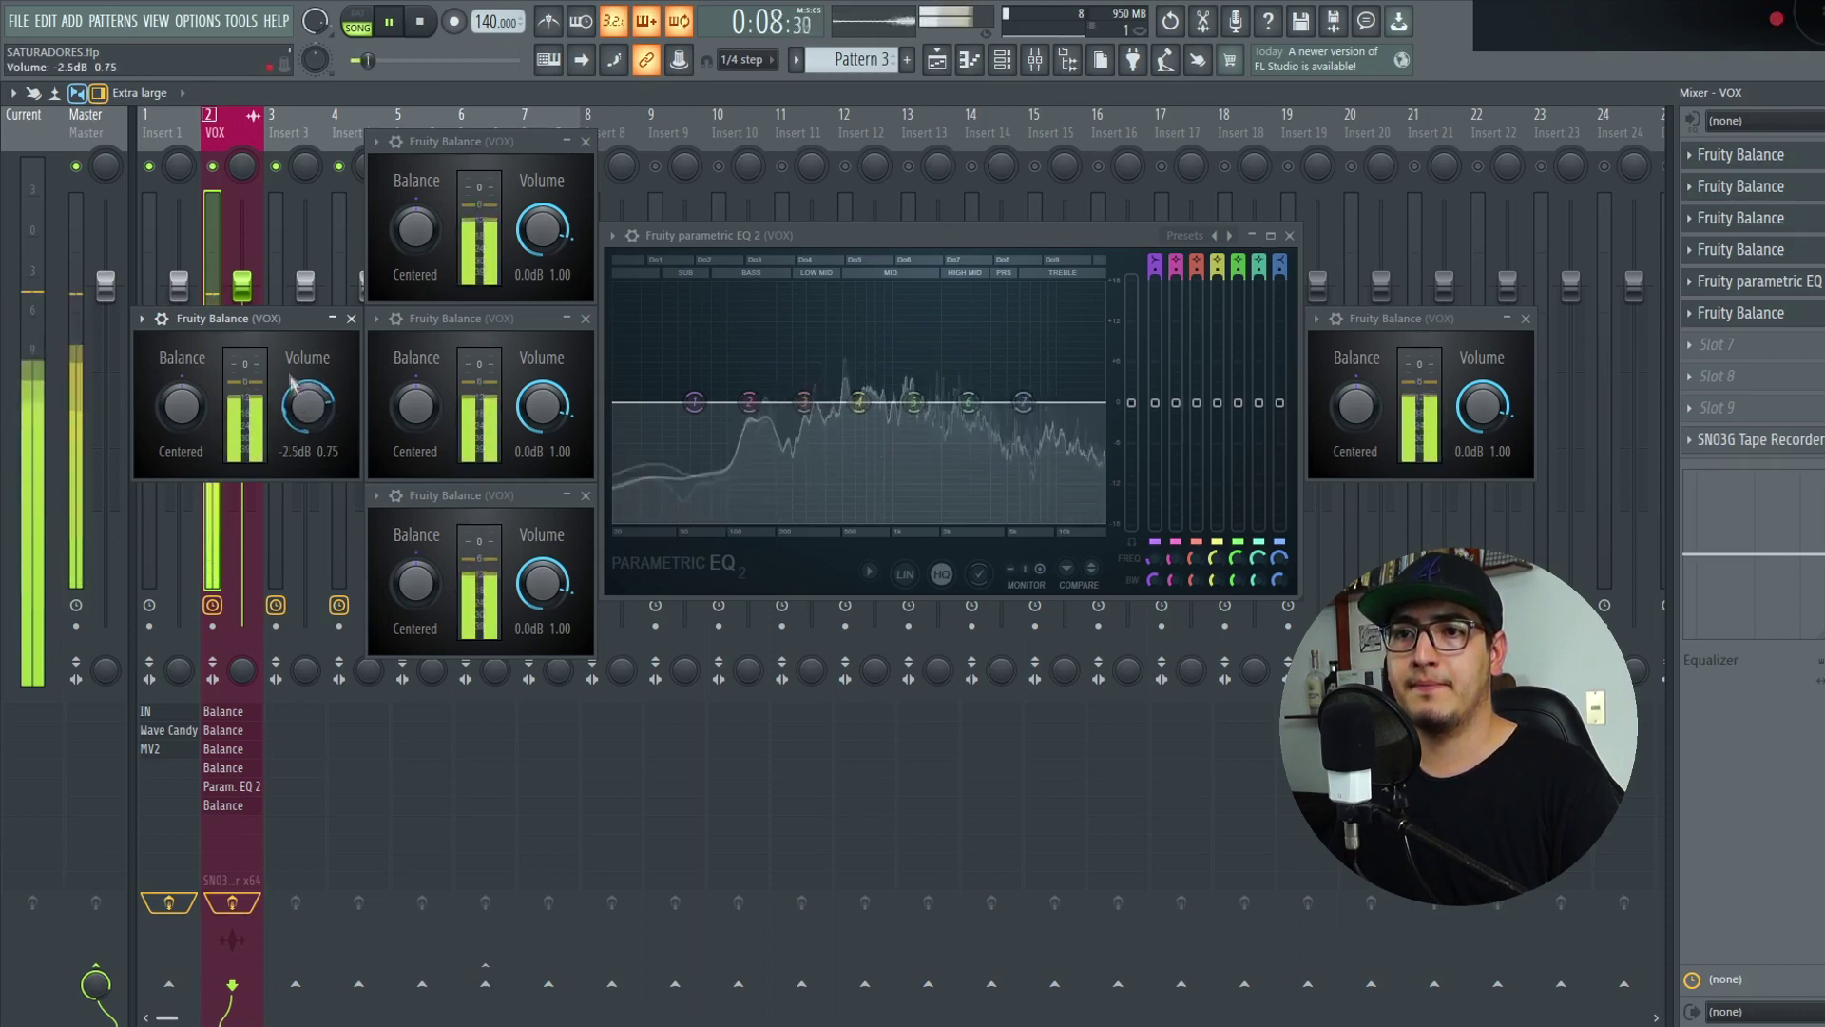
{"action": "key", "text": "space"}
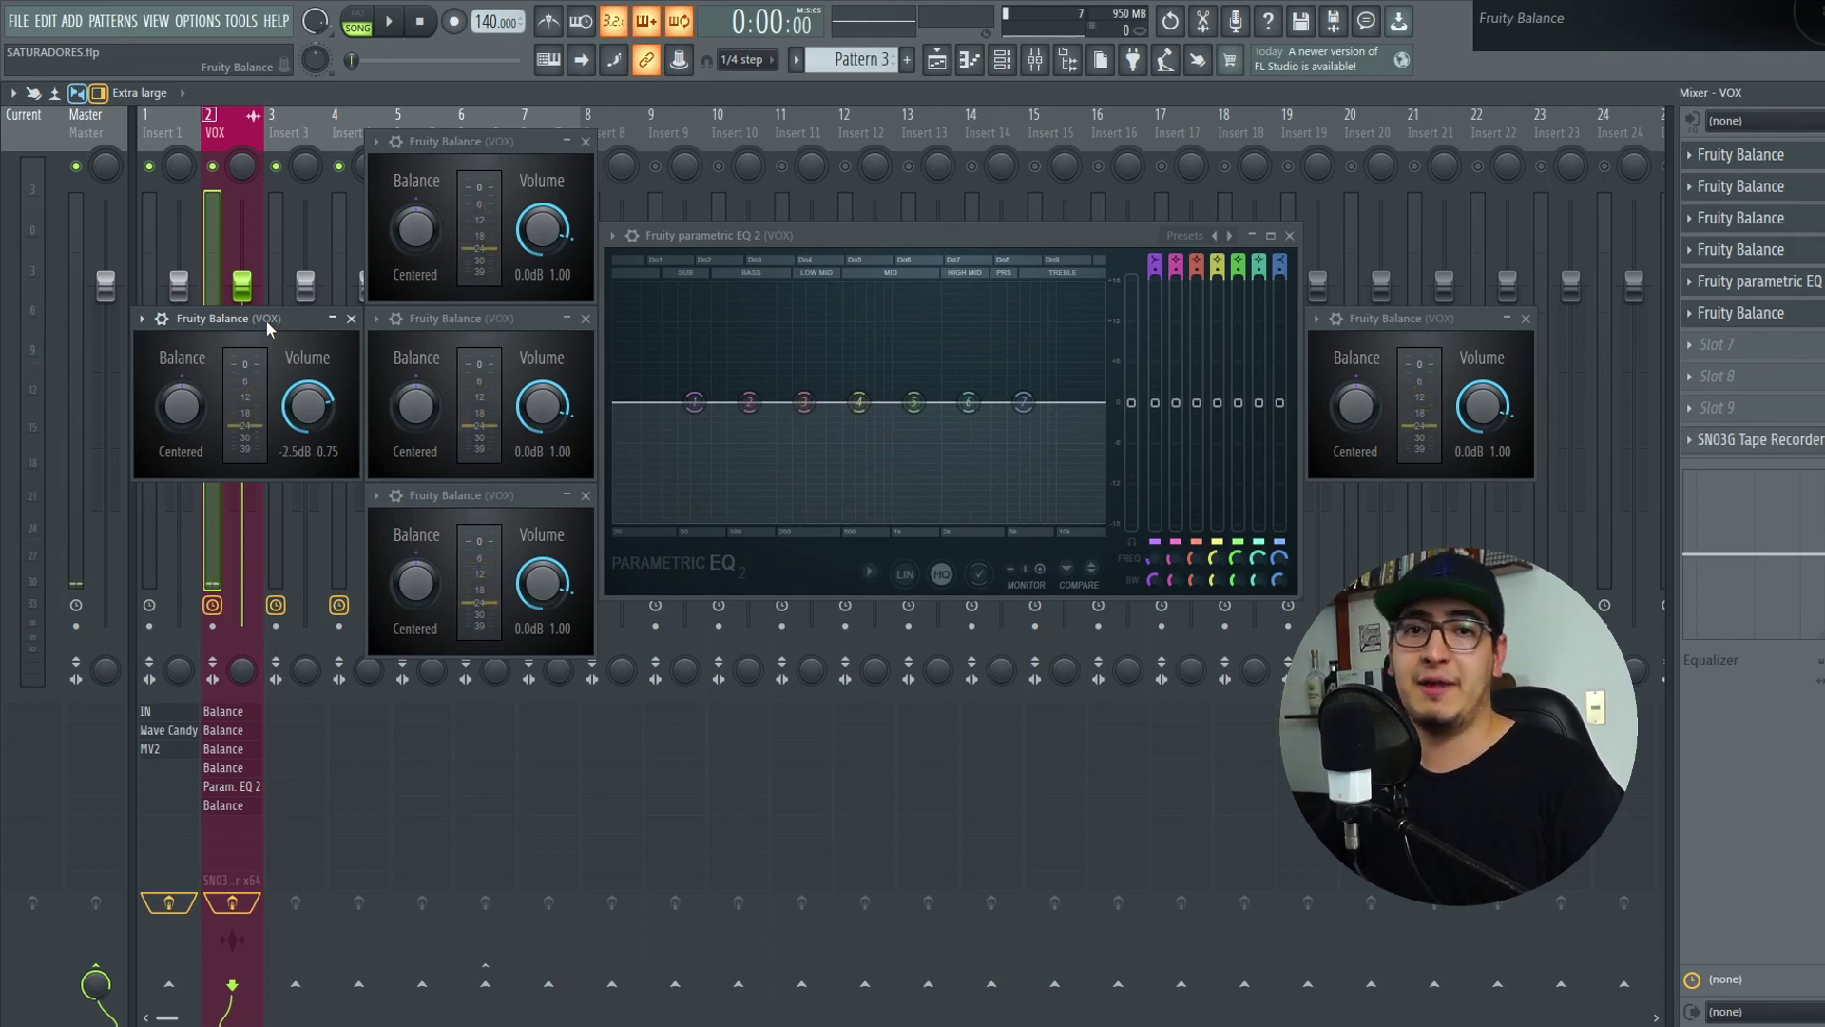
Raise the second, third and fourth Fruity Balance volumes to 5.6 dB and lower the last one to about -15.7 dB
{"action": "left_click_drag", "start_coordinate": [542, 229], "coordinate": [542, 195]}
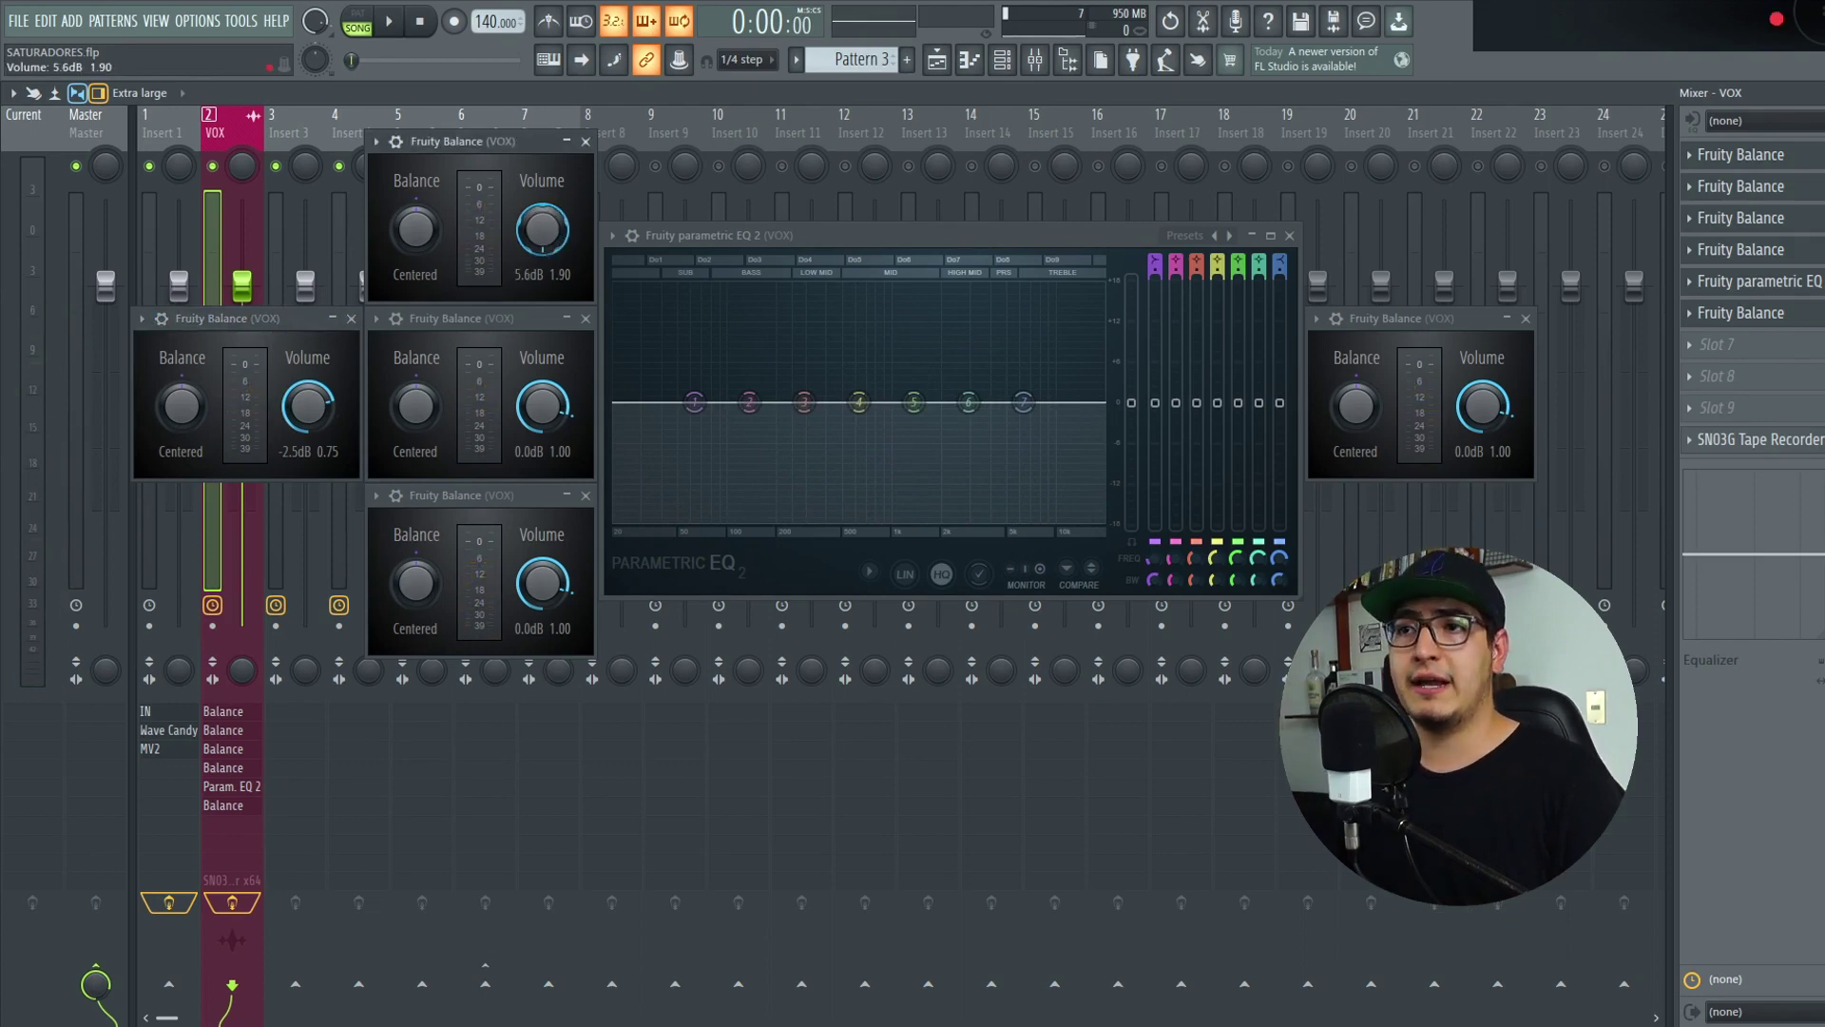
{"action": "left_click_drag", "start_coordinate": [543, 403], "coordinate": [543, 366]}
{"action": "left_click_drag", "start_coordinate": [546, 585], "coordinate": [546, 547]}
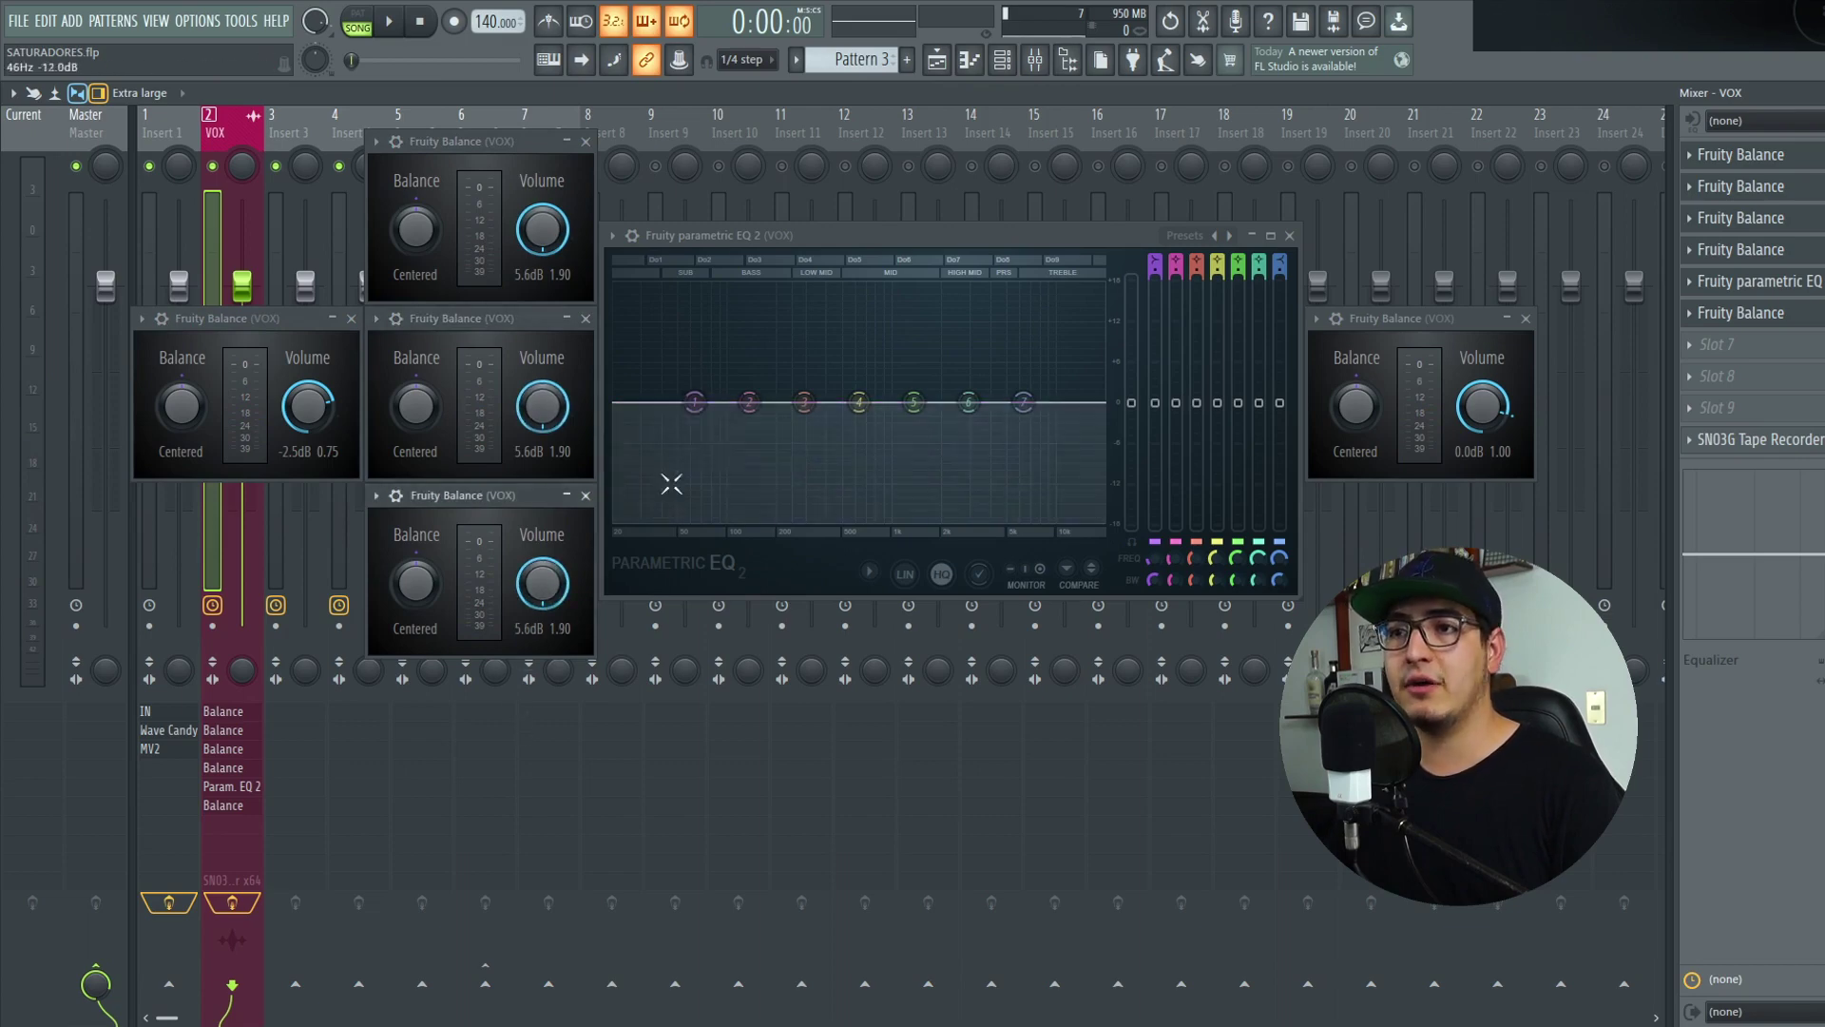
{"action": "left_click_drag", "start_coordinate": [1482, 406], "coordinate": [1482, 463]}
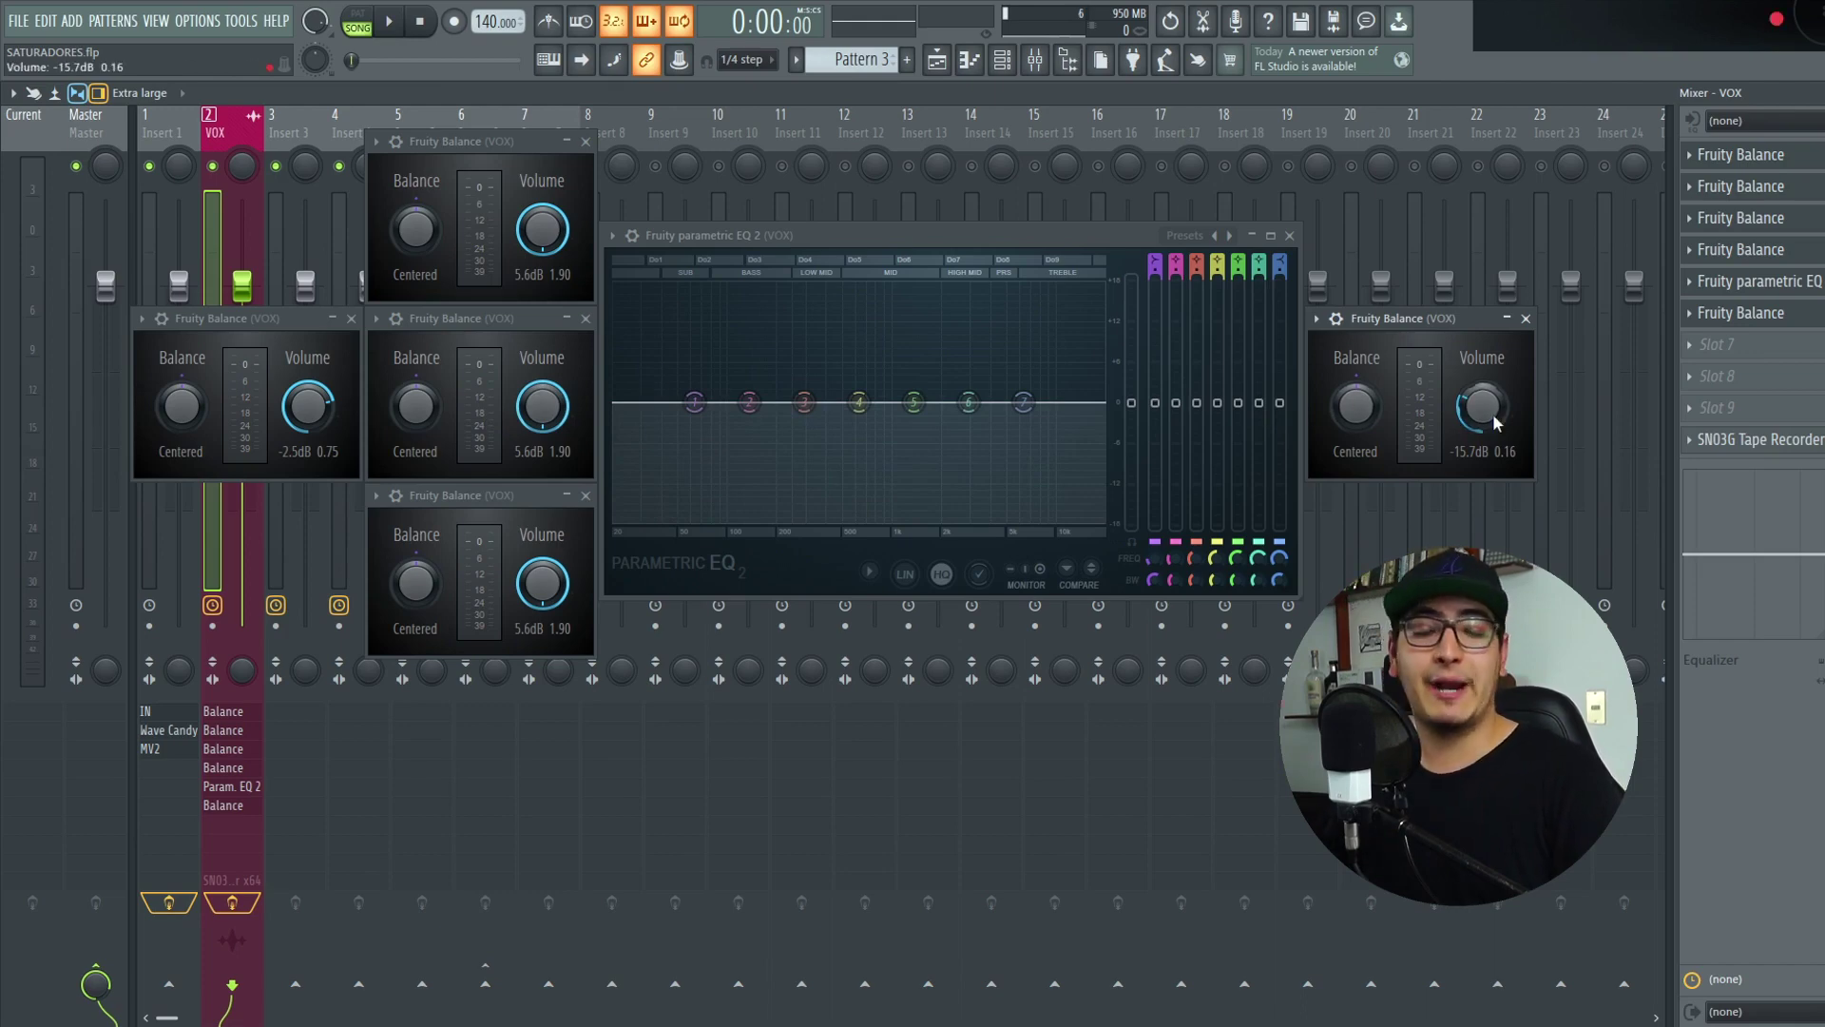
Trim the last Fruity Balance's volume to -16.1 dB during playback and compare the level with the VOX effects after the first one bypassed
{"action": "key", "text": "space"}
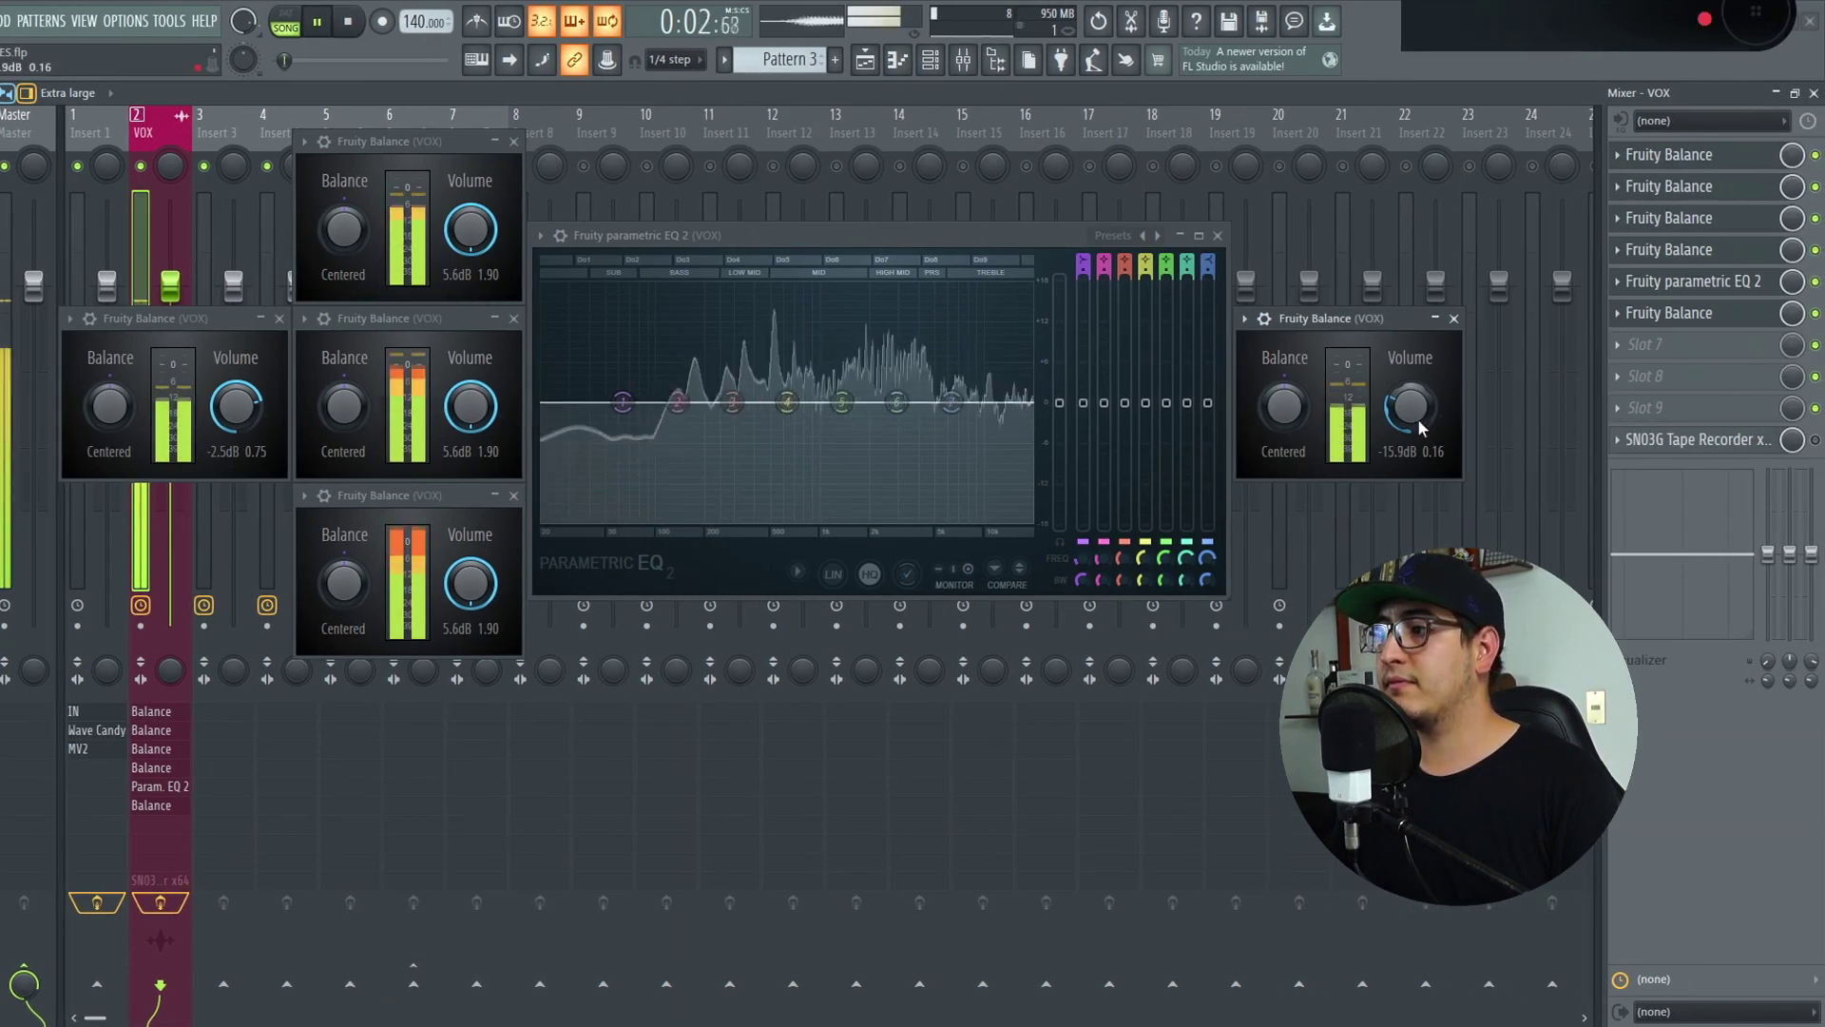
{"action": "key", "text": "space"}
{"action": "key", "text": "space"}
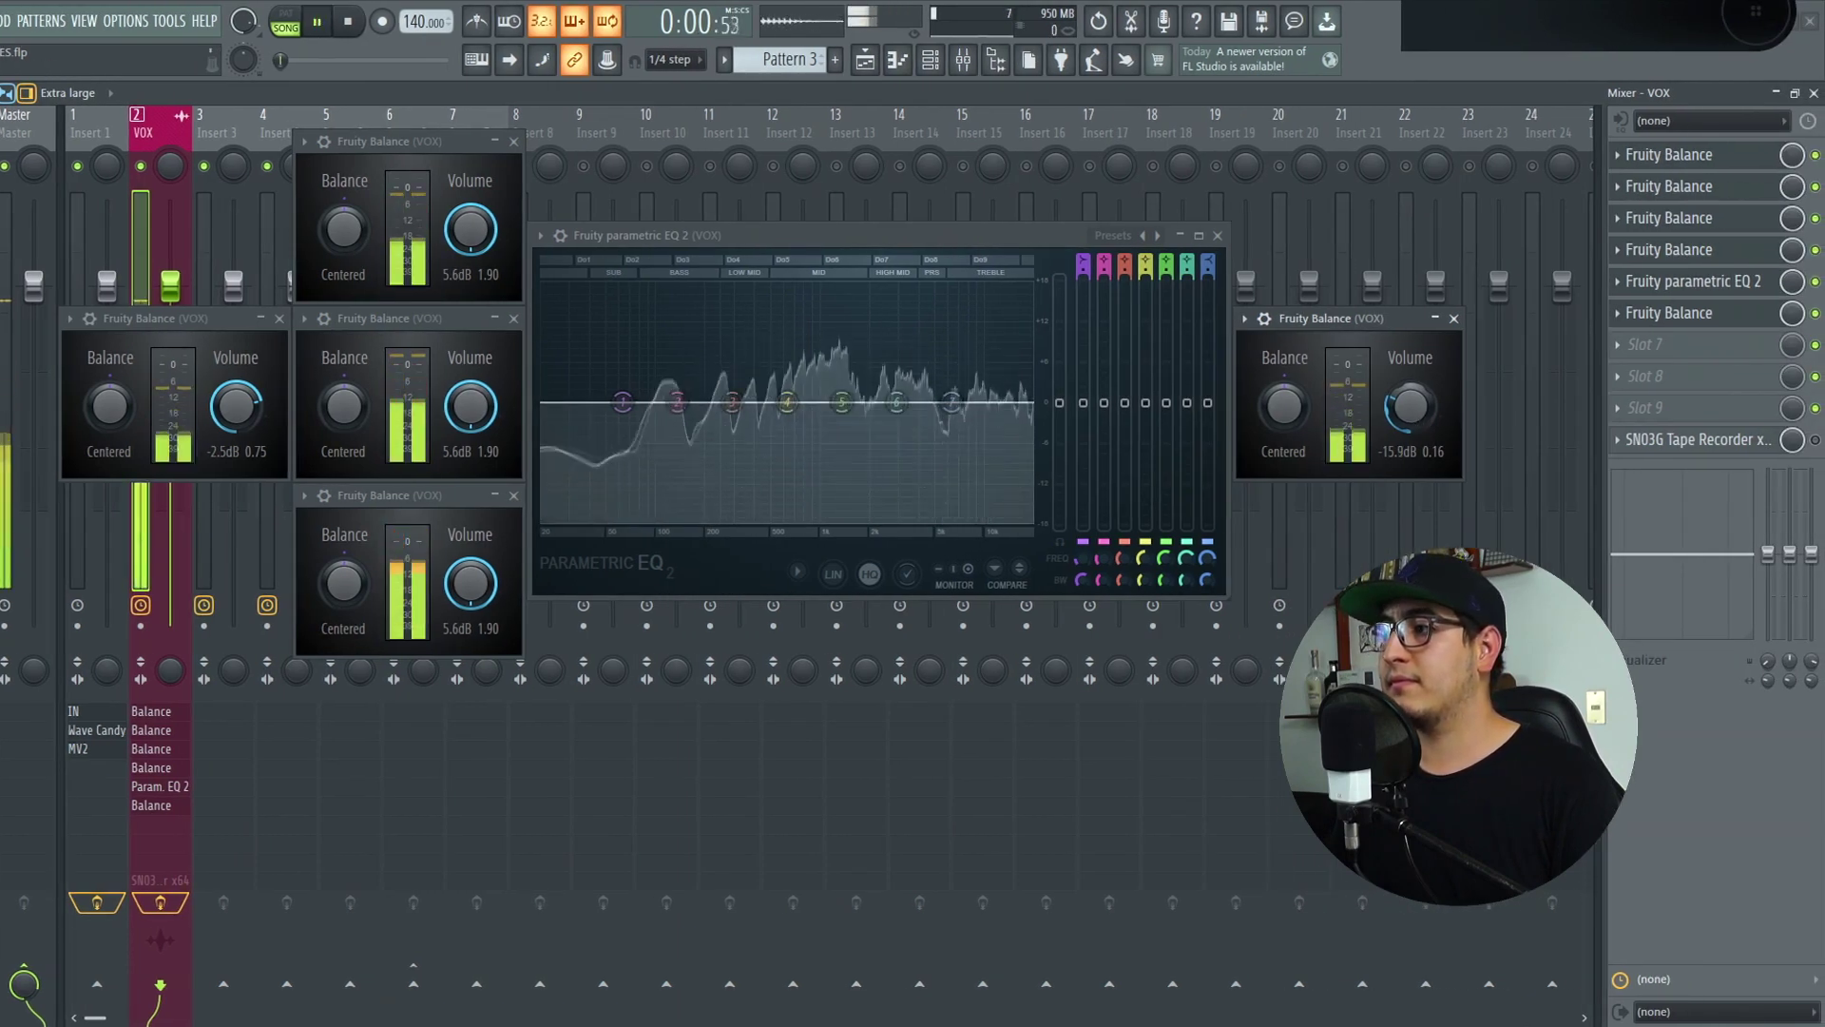
{"action": "scroll", "coordinate": [1417, 425], "scroll_direction": "down", "scroll_amount": 1}
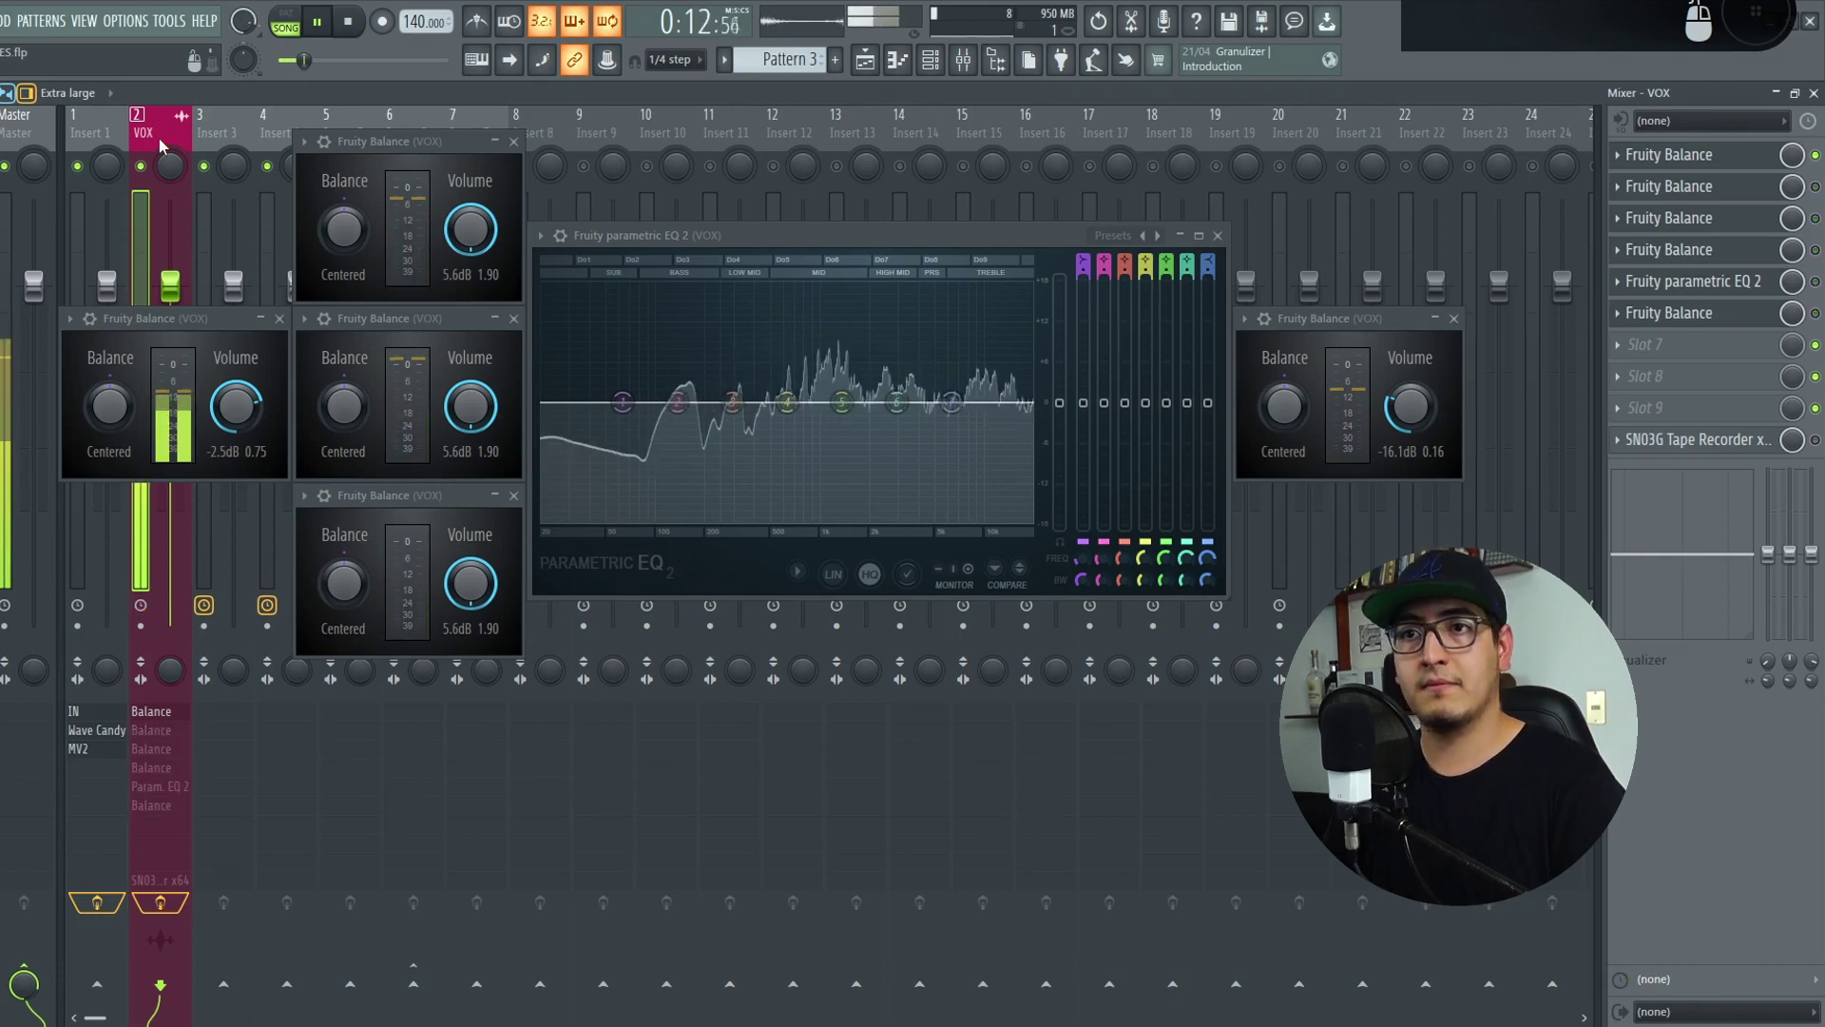
{"action": "key", "text": "space"}
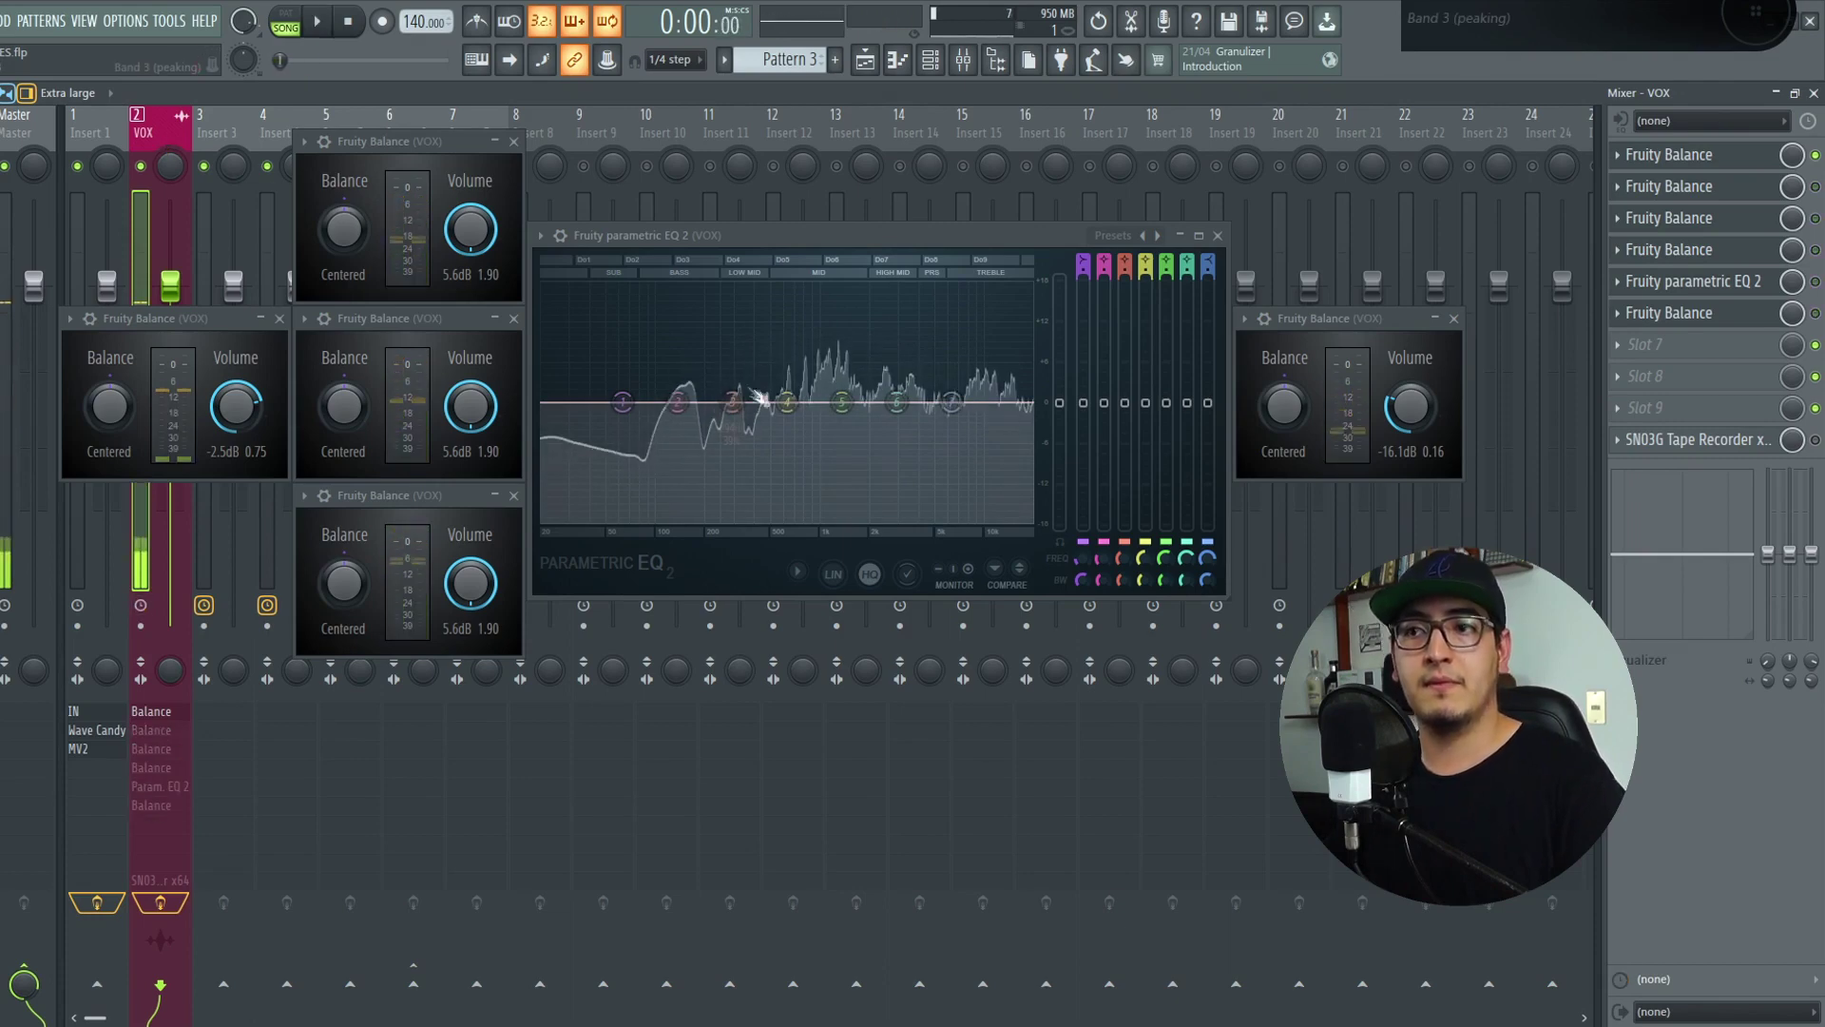
Boost bands 3, 6 and 7 in the VOX parametric EQ and lower the last Fruity Balance's volume to -18.9 dB during playback
{"action": "left_click_drag", "start_coordinate": [732, 400], "coordinate": [727, 374]}
{"action": "left_click_drag", "start_coordinate": [952, 402], "coordinate": [957, 381]}
{"action": "left_click_drag", "start_coordinate": [1411, 407], "coordinate": [1410, 412]}
{"action": "key", "text": "space"}
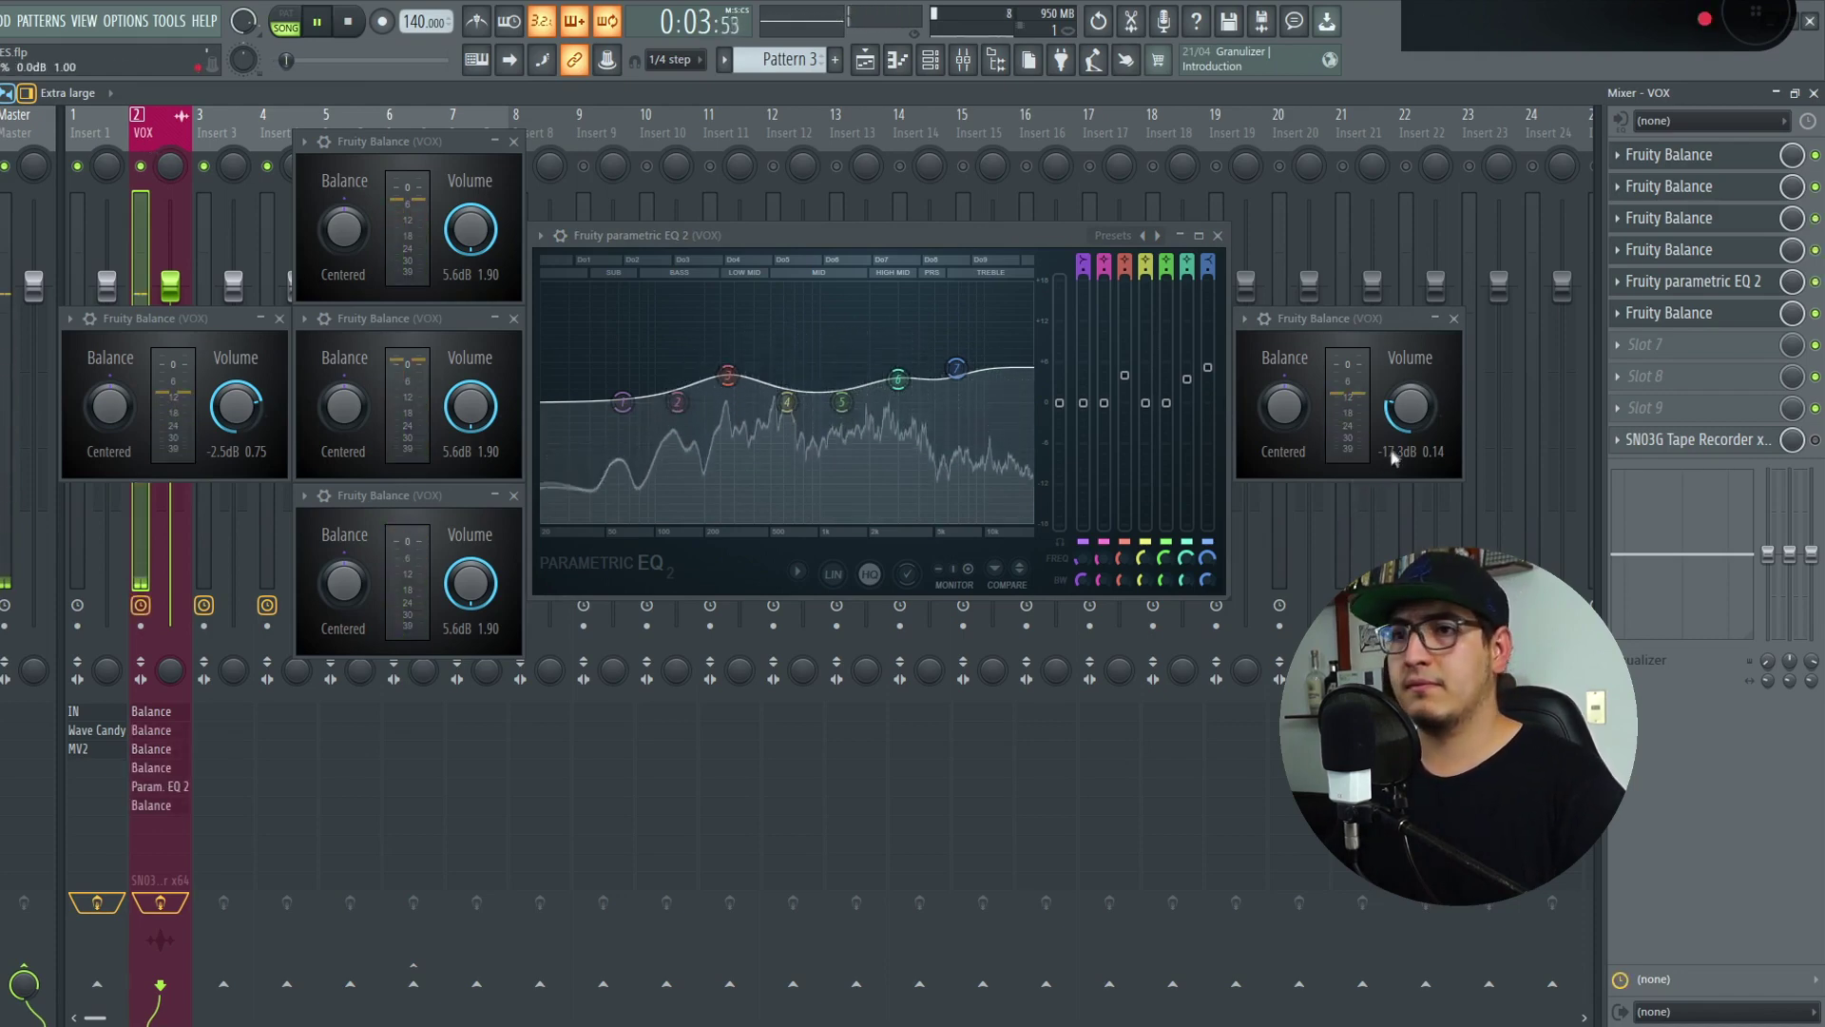
{"action": "left_click_drag", "start_coordinate": [1411, 409], "coordinate": [1411, 421]}
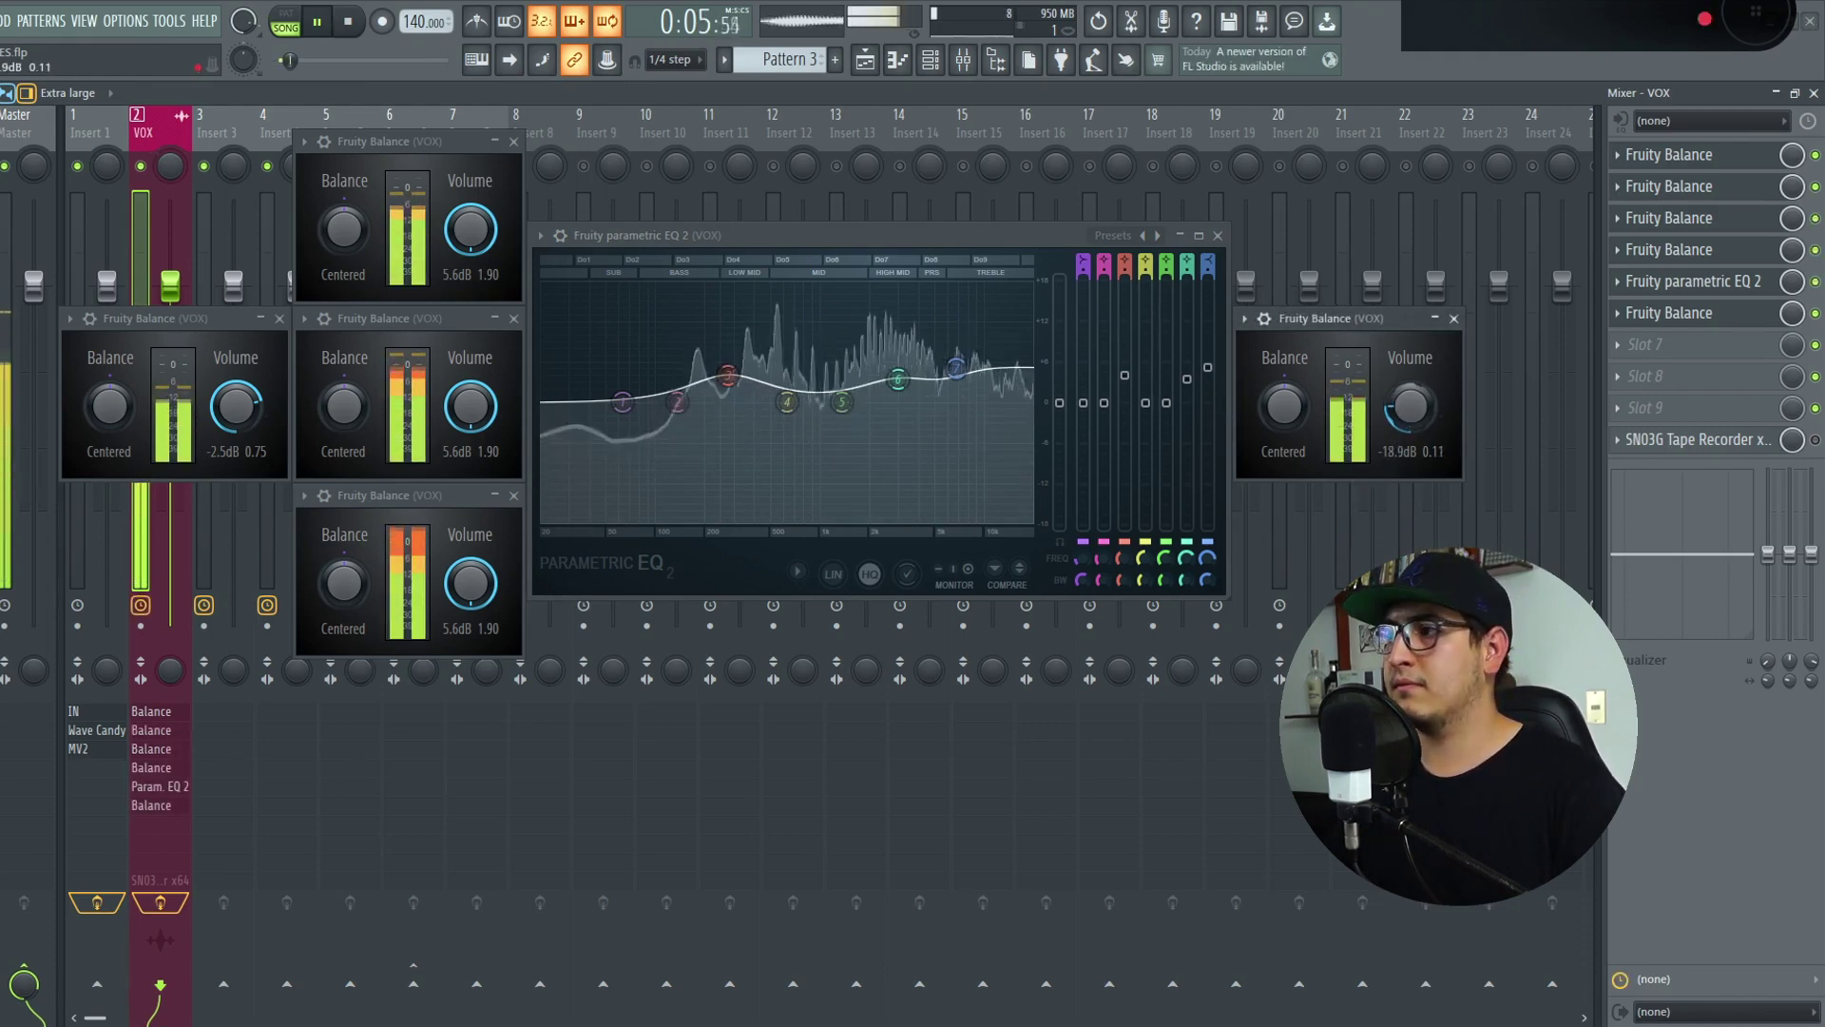
Compare the VOX channel with its effects bypassed, trim the last Fruity Balance's volume to -20.0 dB, and stop playback
{"action": "left_click", "coordinate": [145, 139]}
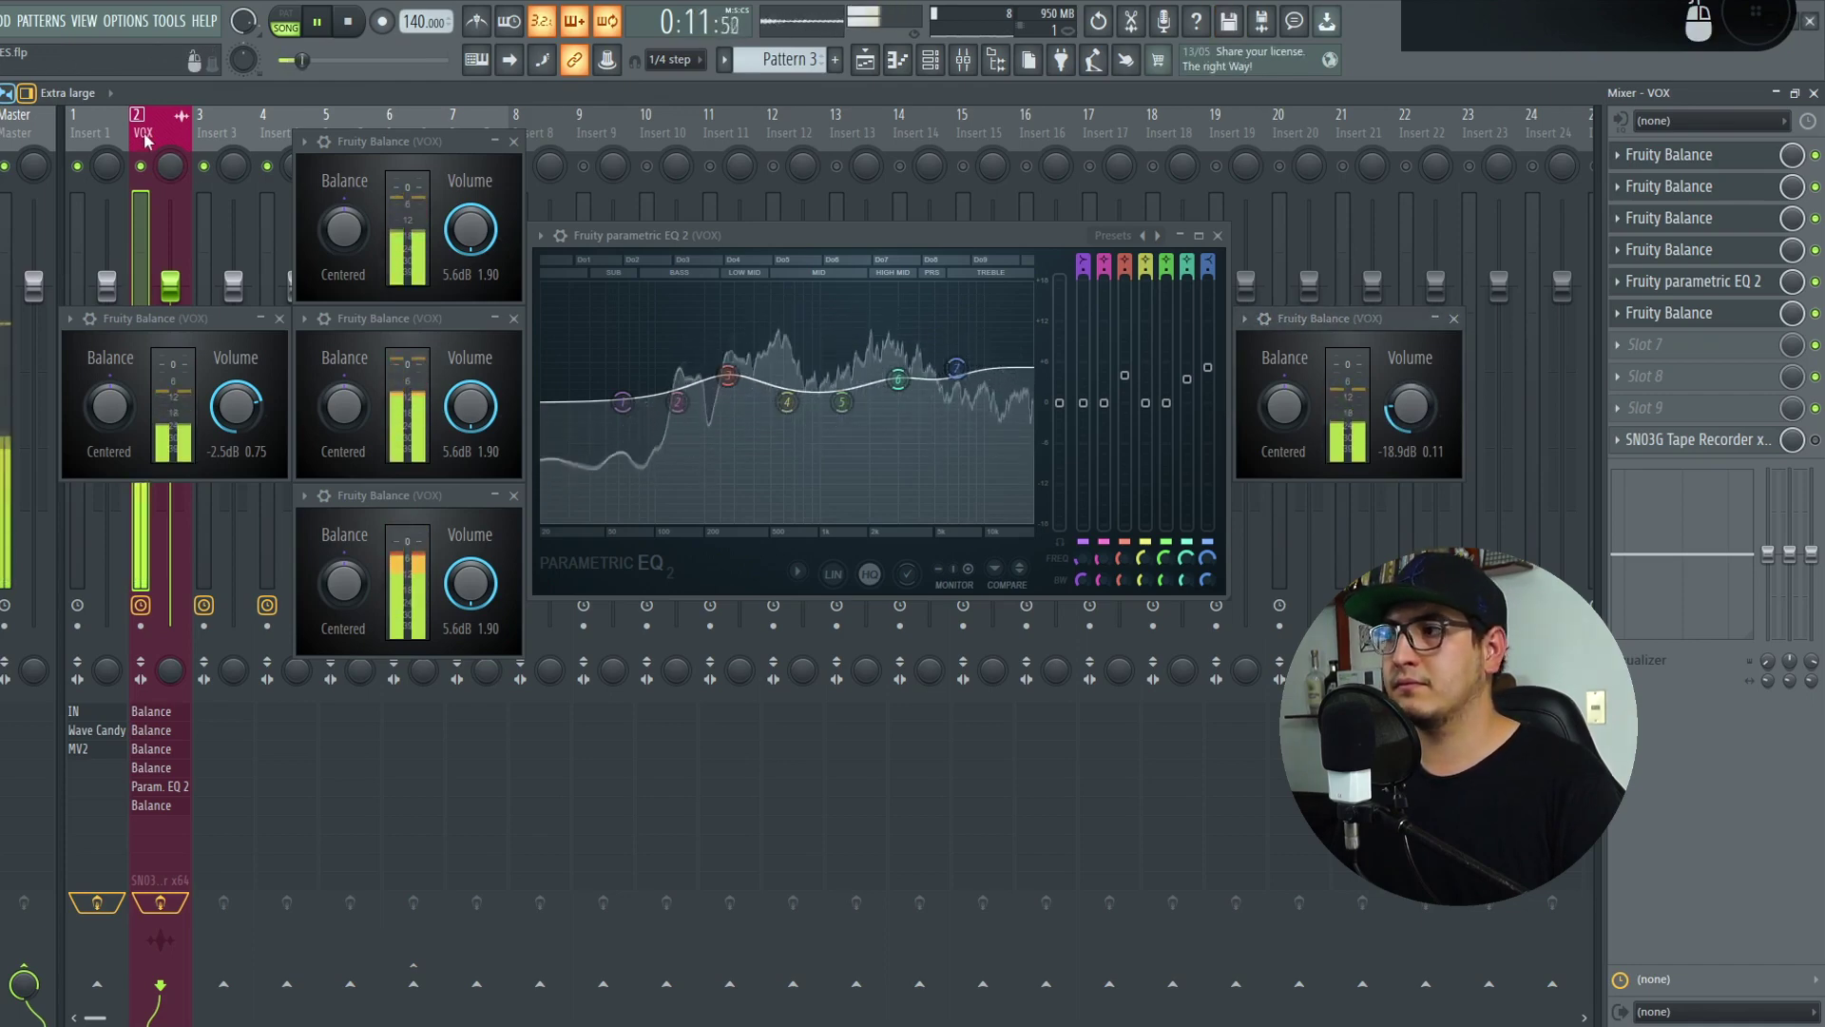
{"action": "left_click_drag", "start_coordinate": [1411, 407], "coordinate": [1411, 416]}
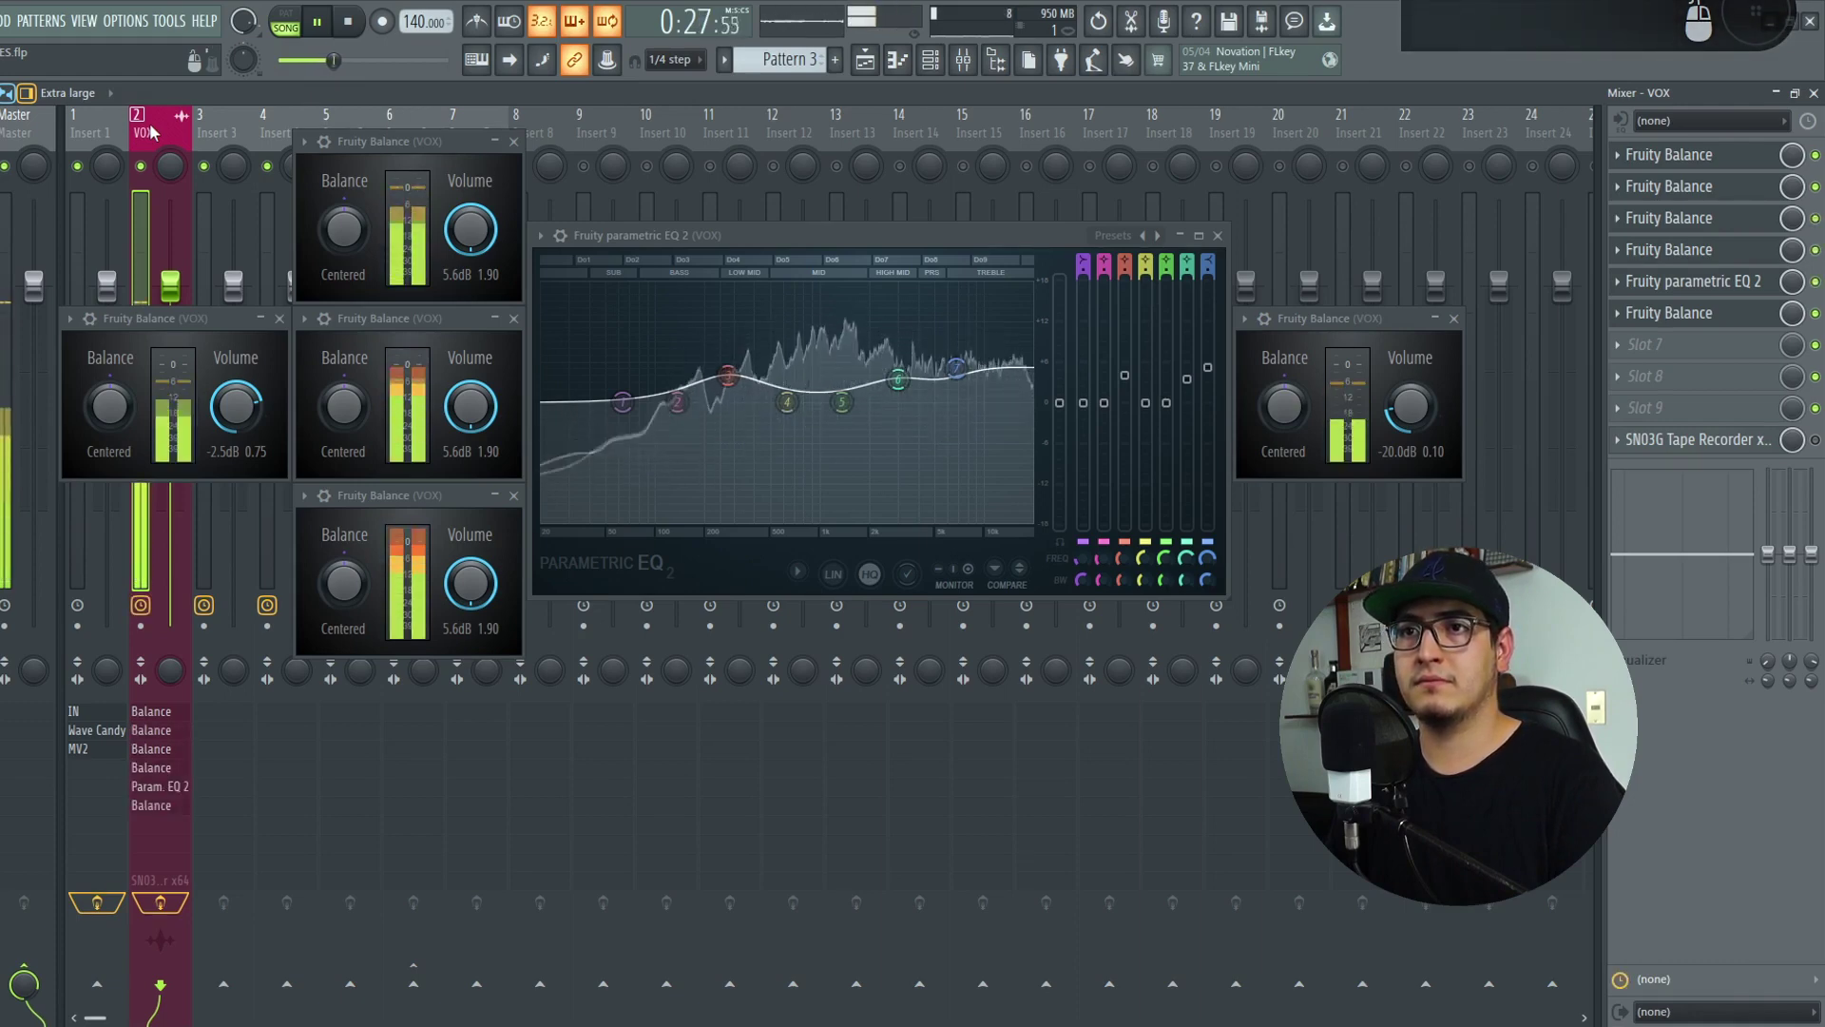
{"action": "key", "text": "space"}
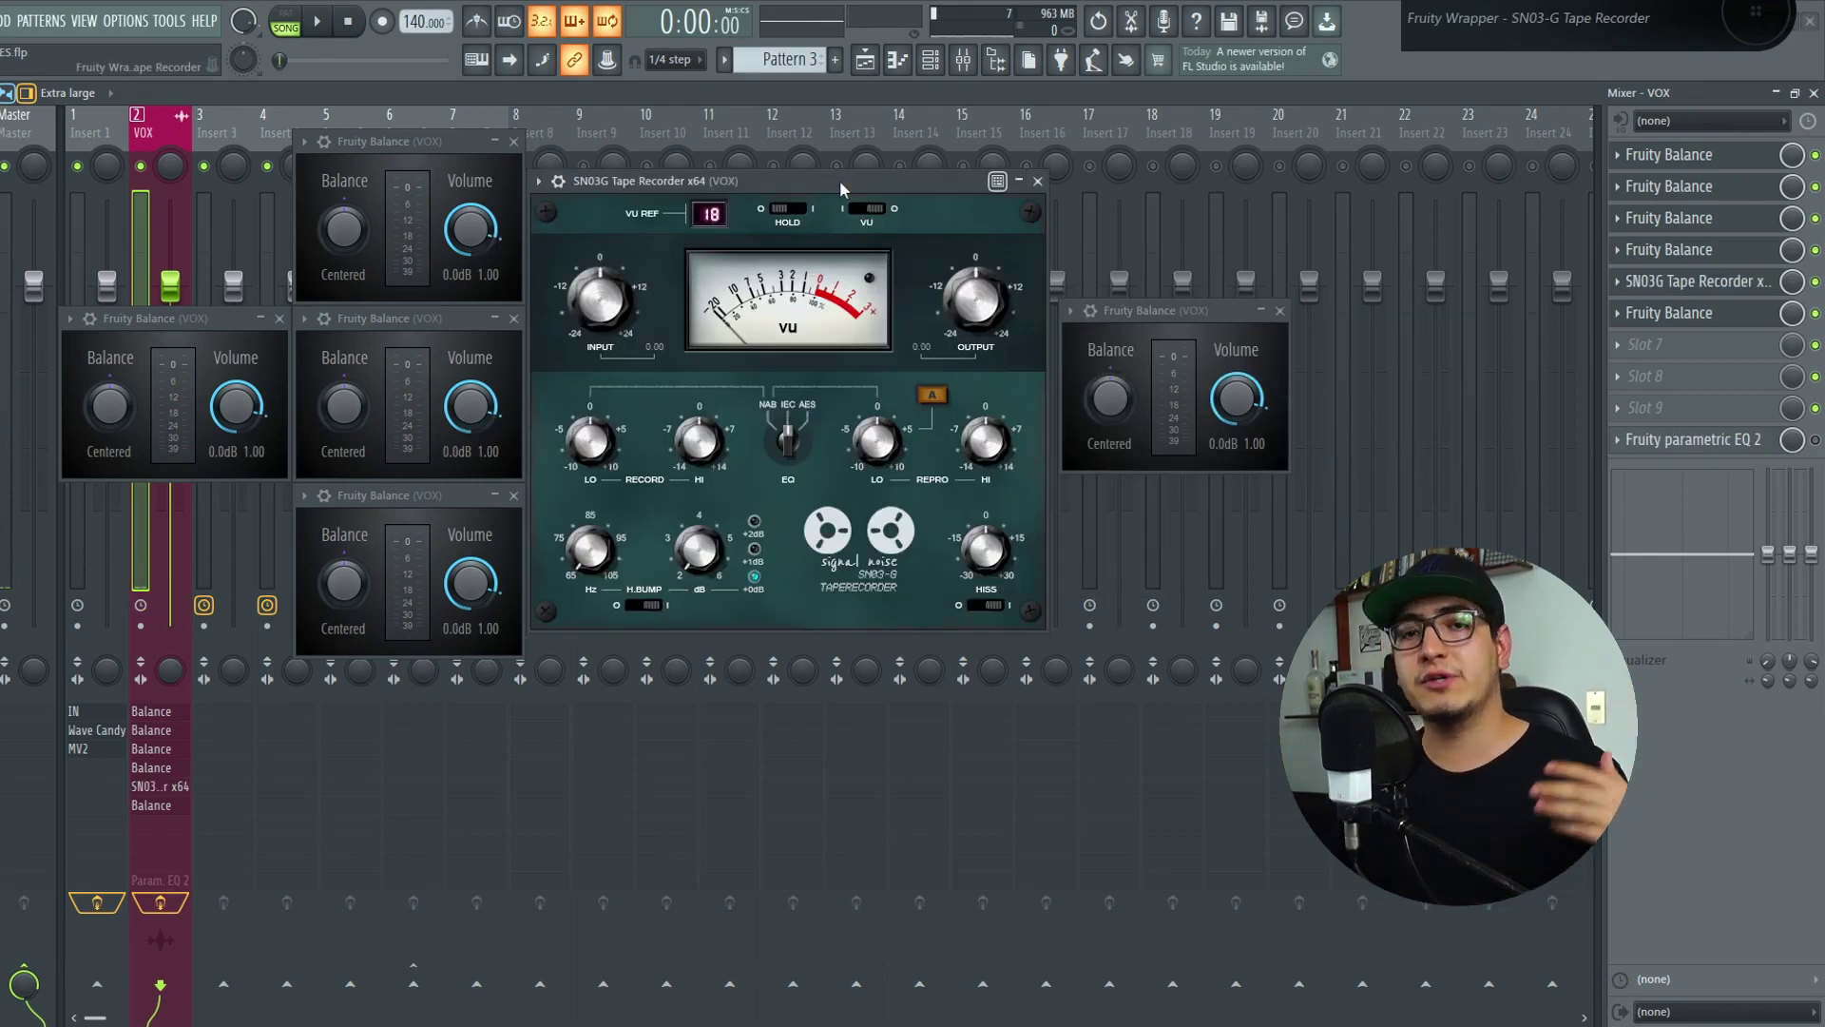
Around the SN03G Tape Recorder on VOX, set the first Fruity Balance's volume to -3.5 dB and the last to -0.9 dB during playback
{"action": "left_click_drag", "start_coordinate": [229, 395], "coordinate": [228, 485]}
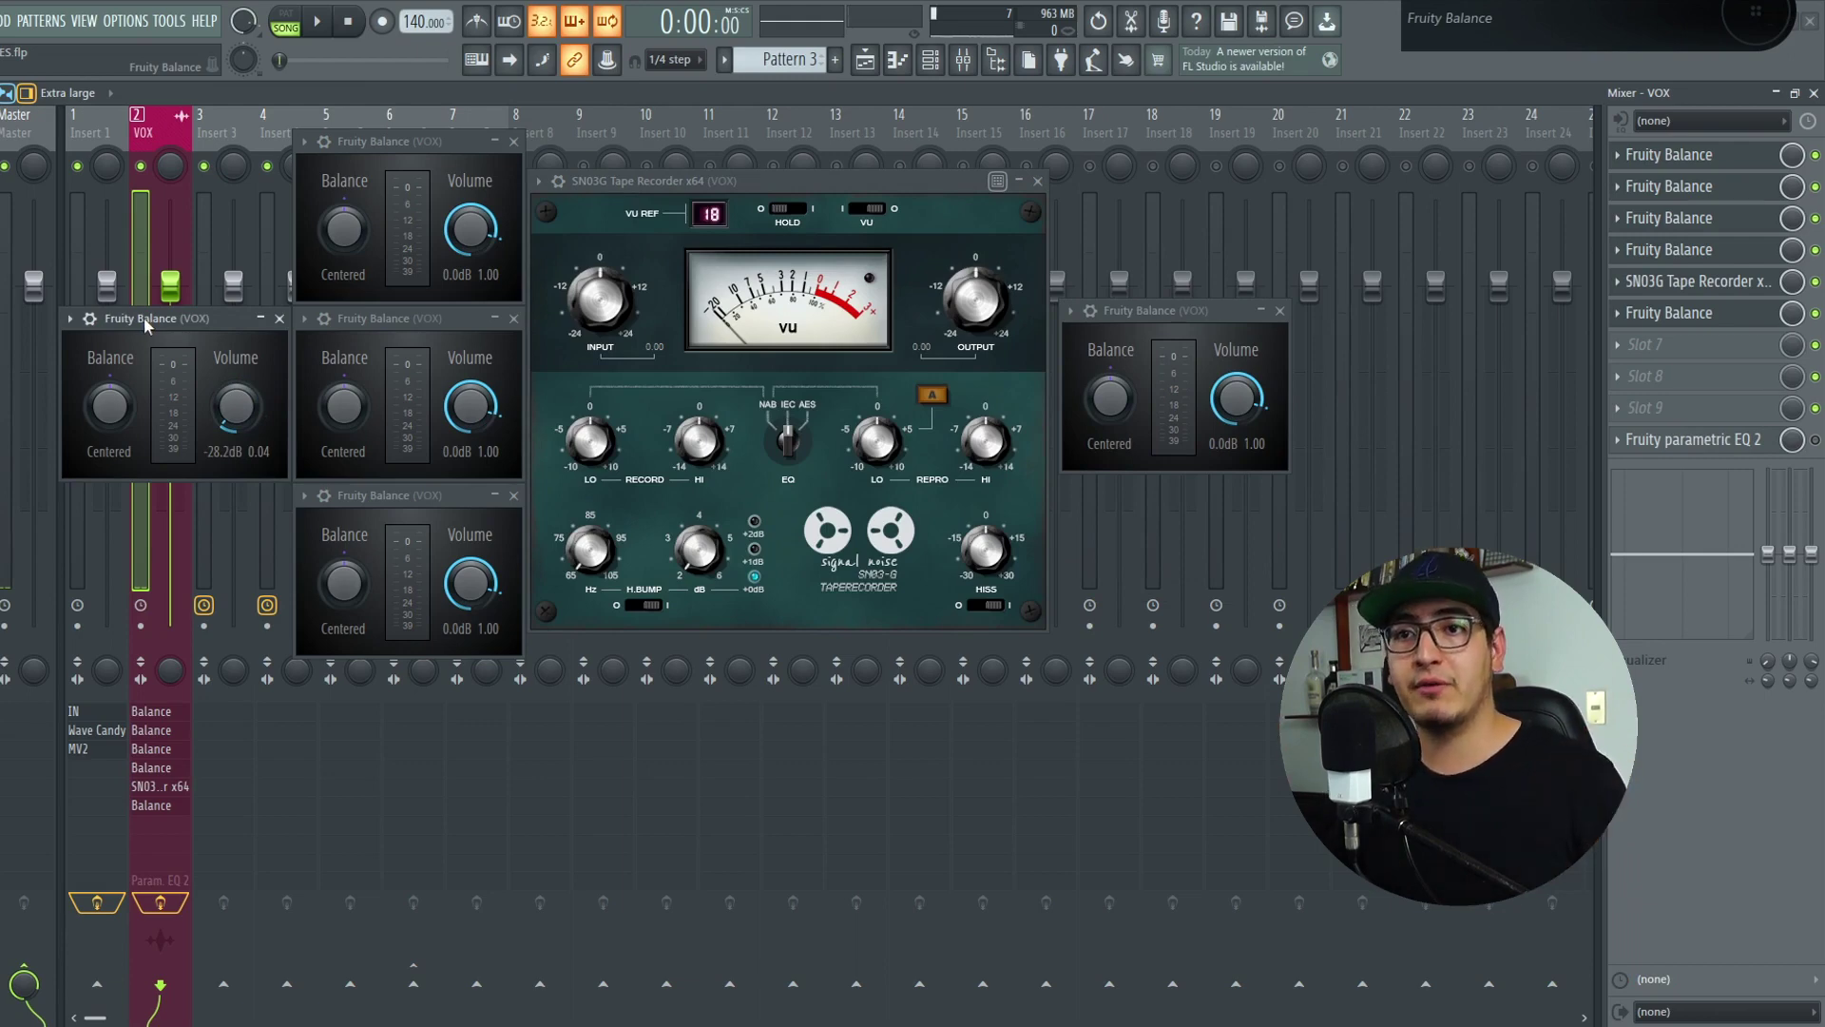
{"action": "key", "text": "space"}
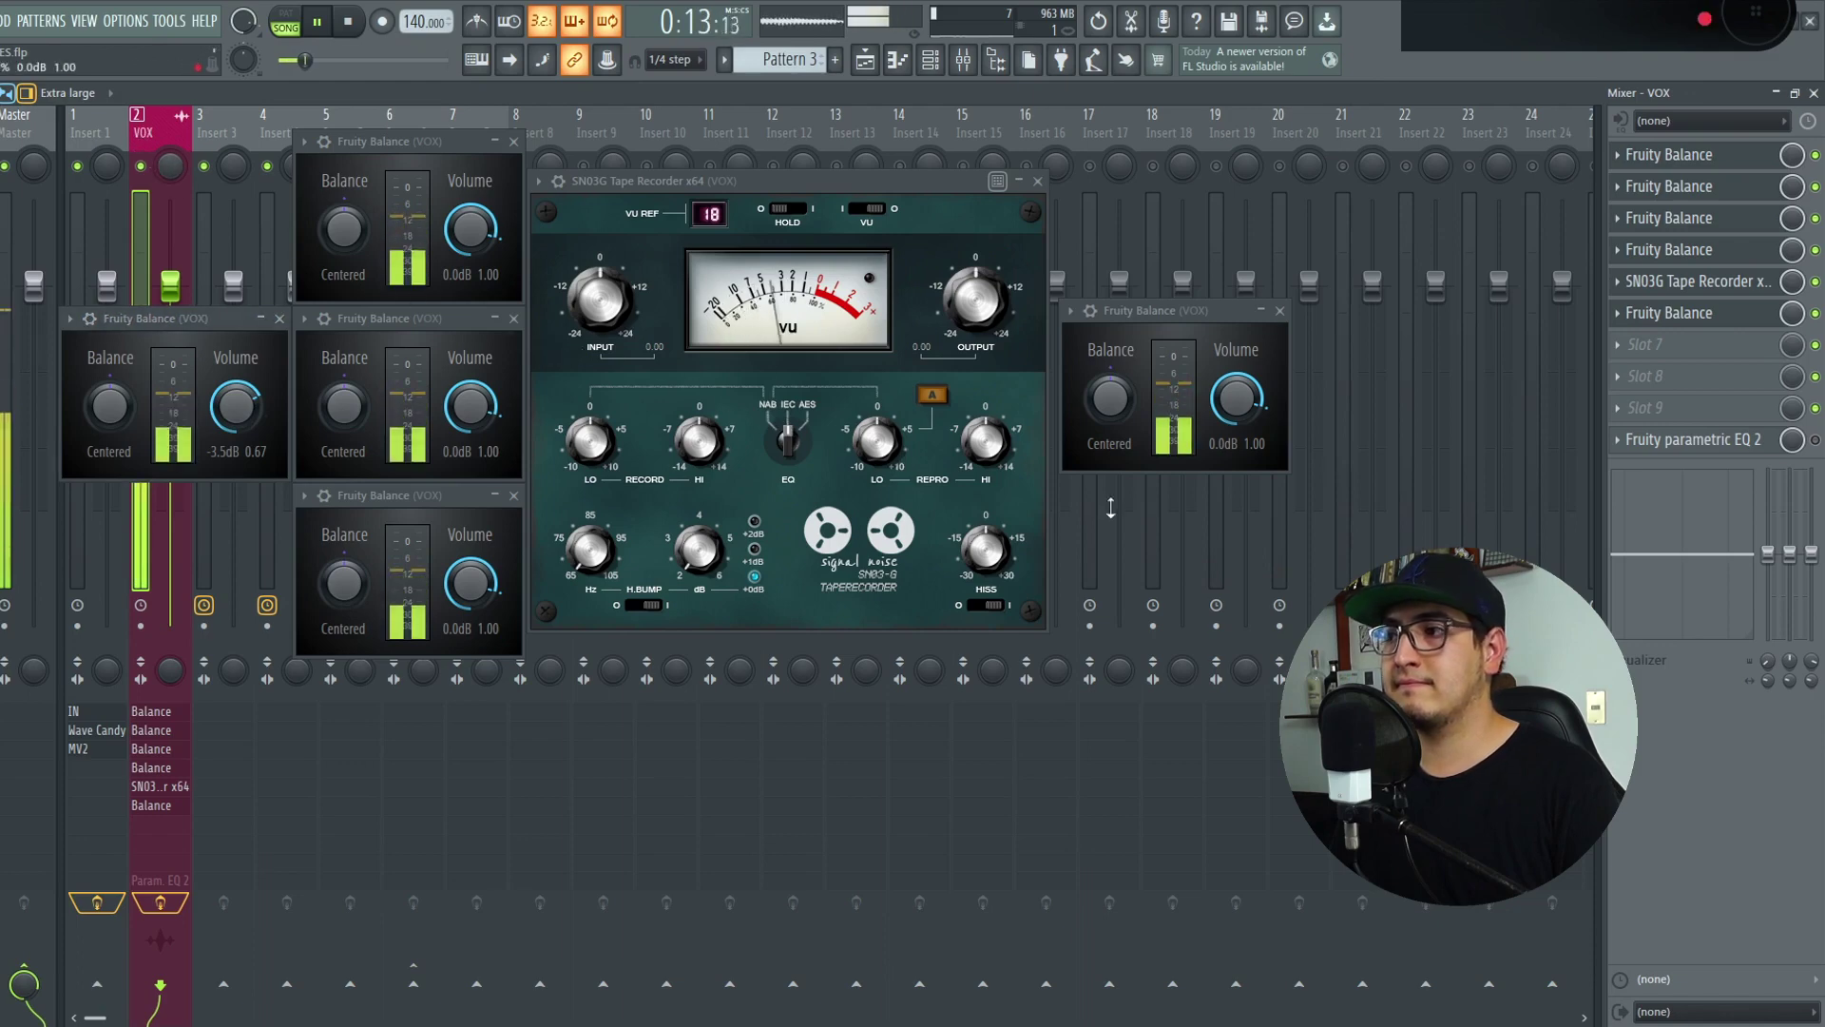
{"action": "left_click_drag", "start_coordinate": [1242, 409], "coordinate": [1241, 426]}
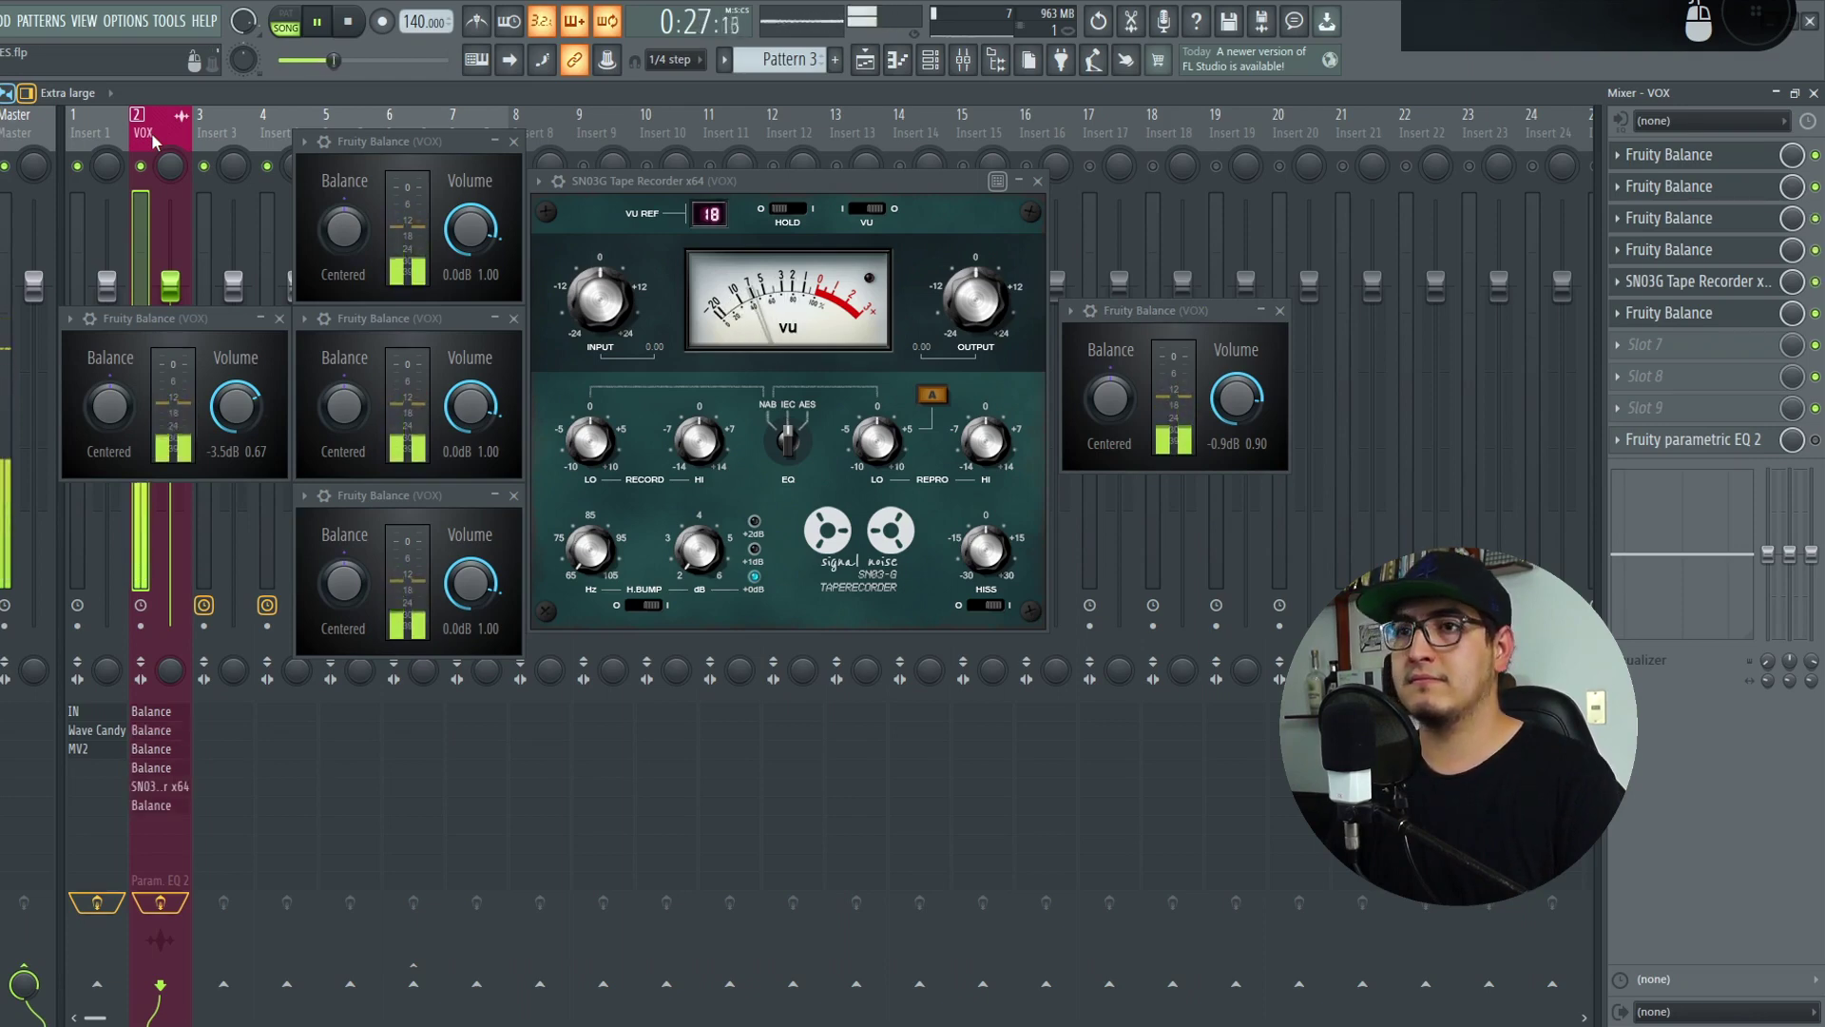
{"action": "key", "text": "space"}
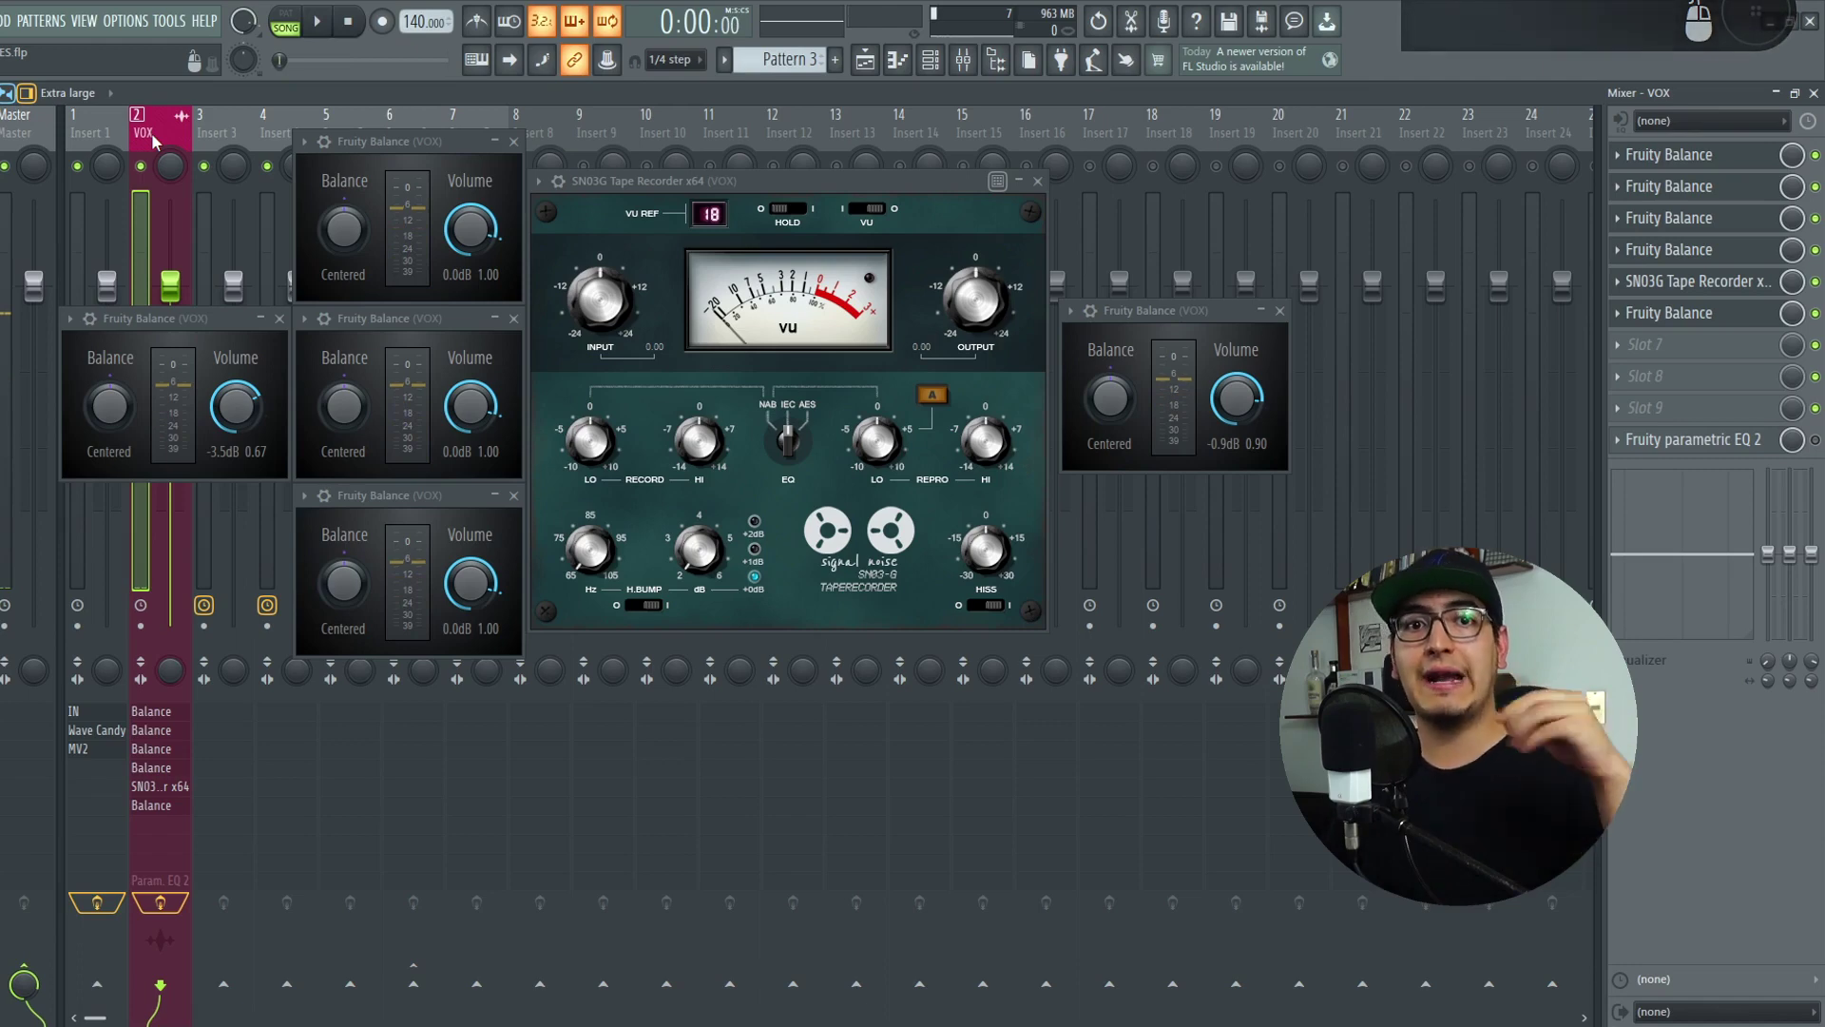
Raise the three middle Fruity Balance volumes to 5.6 dB, lower the last to -15.5 dB, and play the song through the tape recorder
{"action": "left_click_drag", "start_coordinate": [473, 232], "coordinate": [473, 152]}
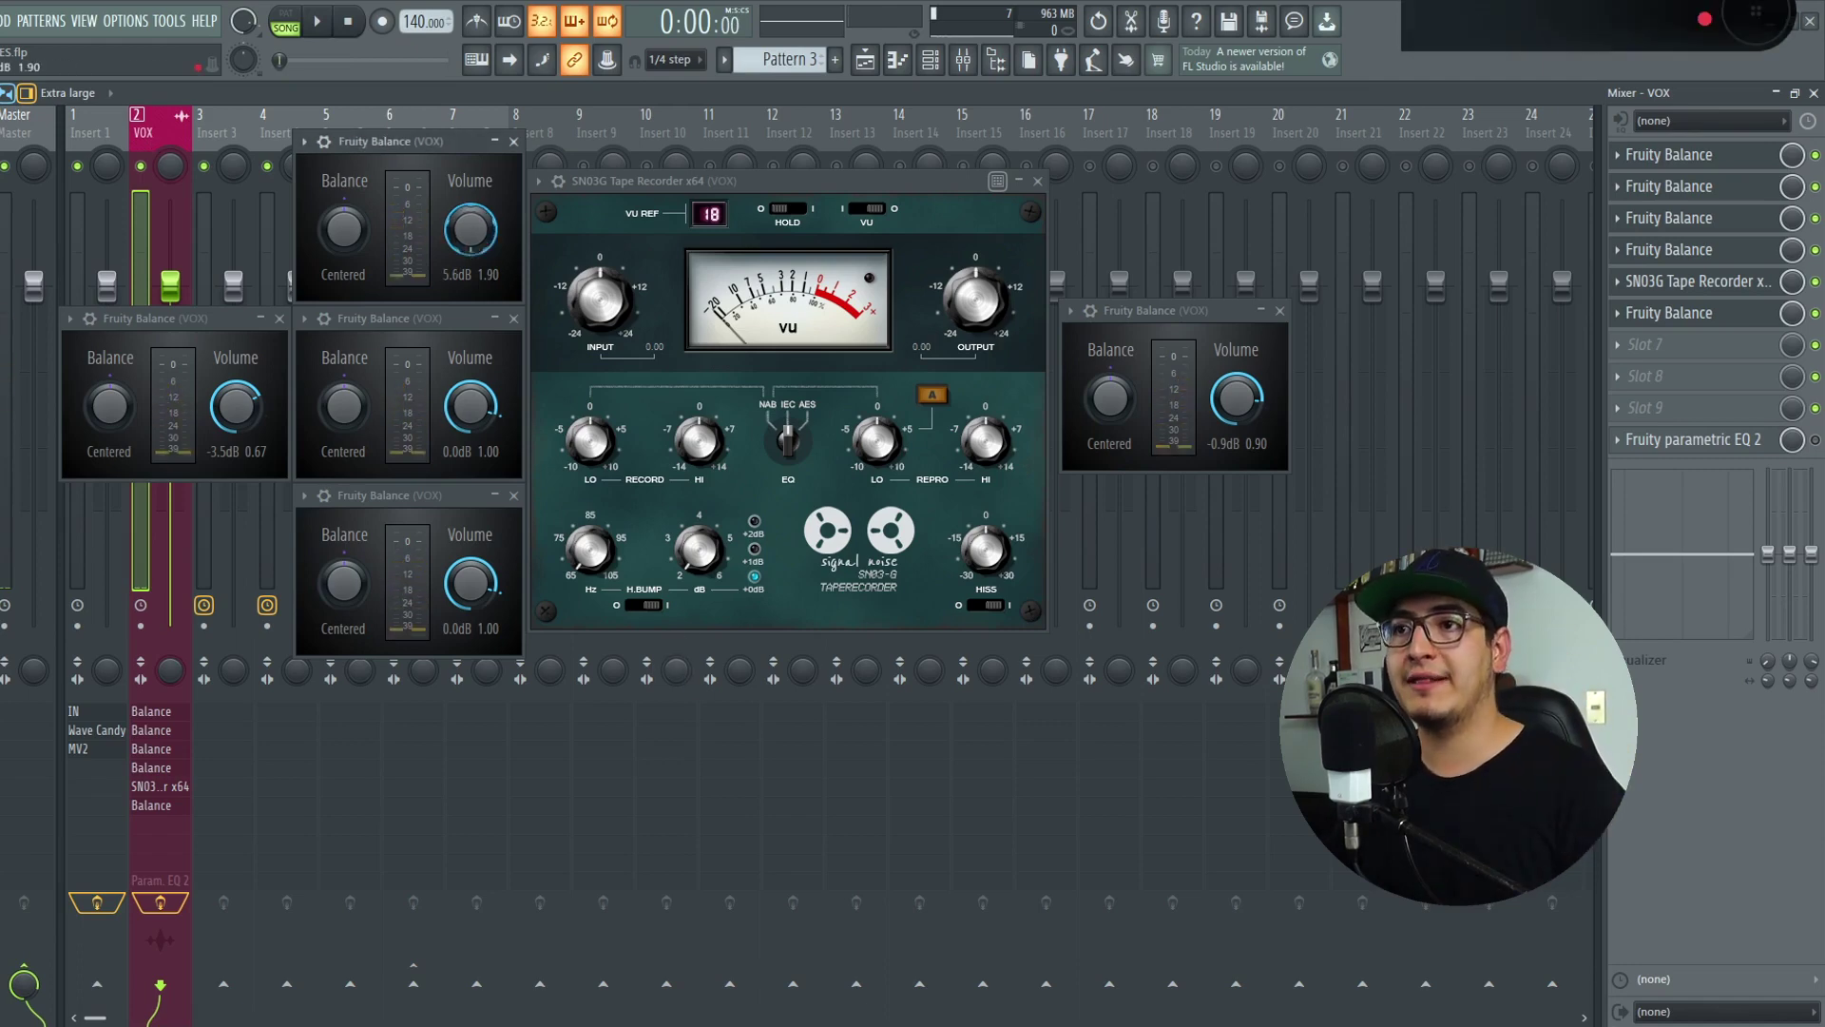
{"action": "left_click_drag", "start_coordinate": [482, 424], "coordinate": [480, 361]}
{"action": "left_click_drag", "start_coordinate": [476, 609], "coordinate": [476, 542]}
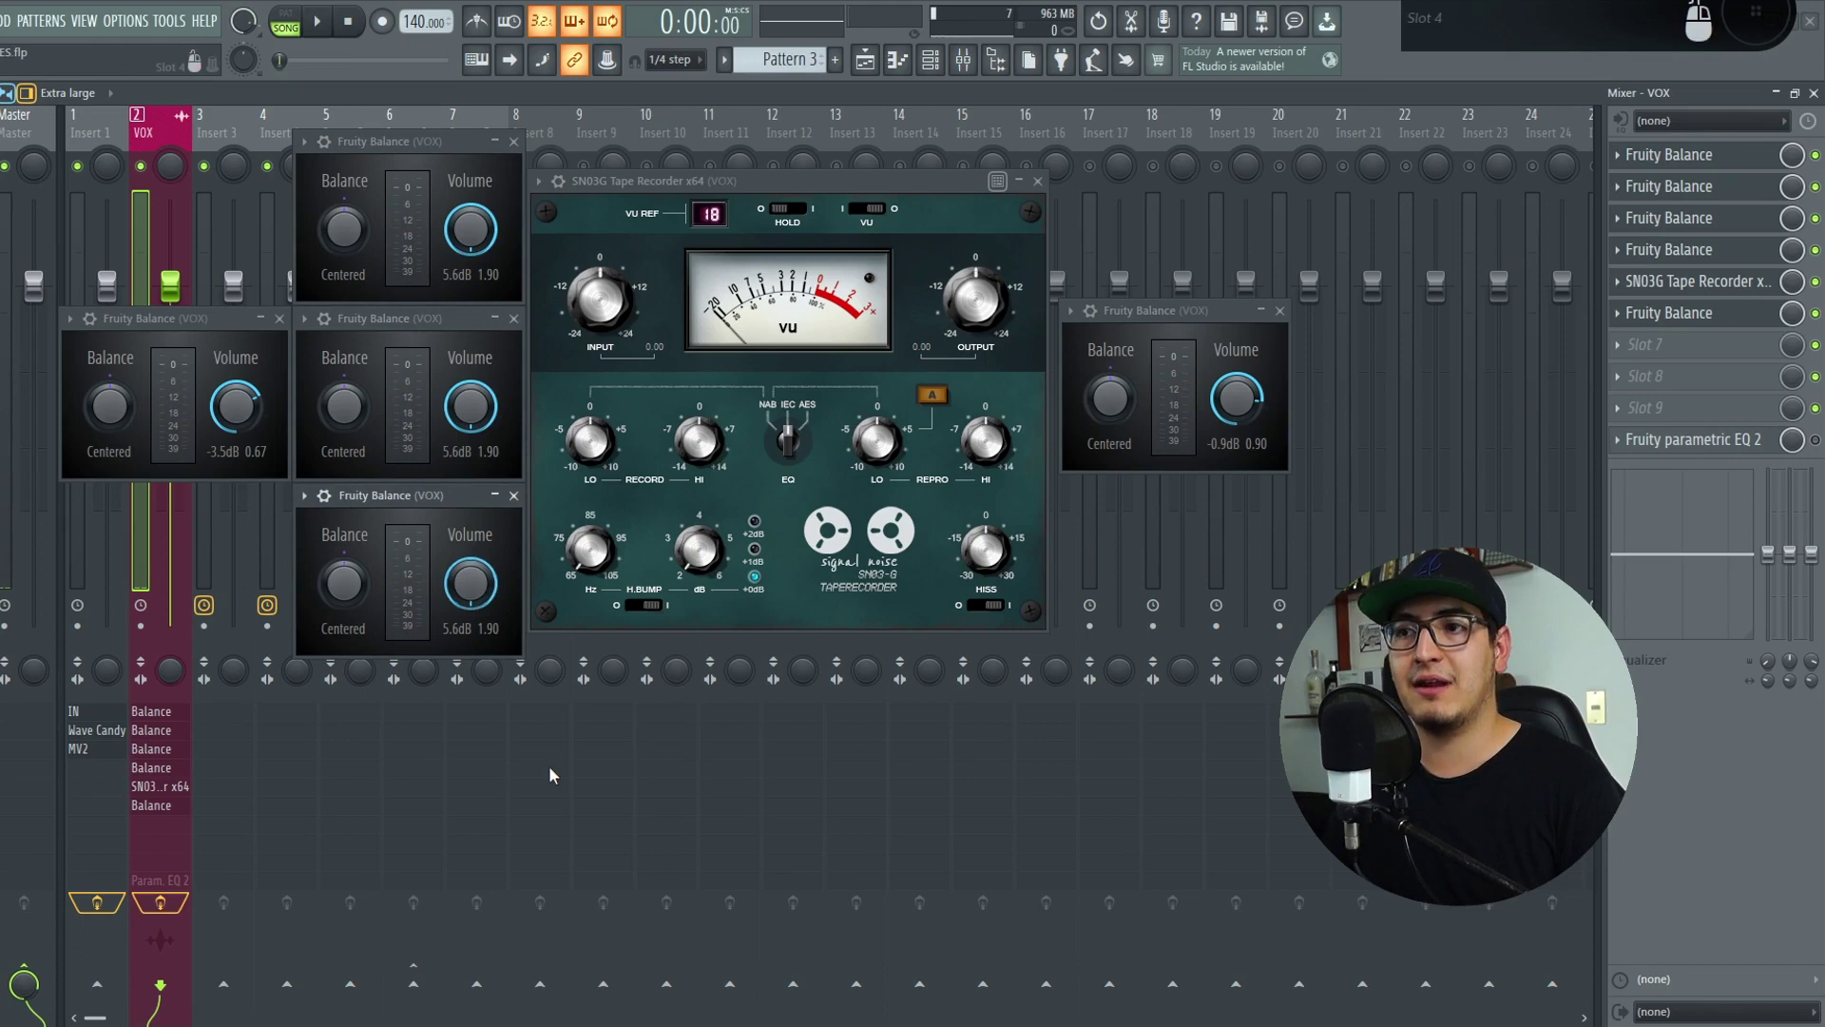
{"action": "left_click_drag", "start_coordinate": [1236, 399], "coordinate": [1236, 475]}
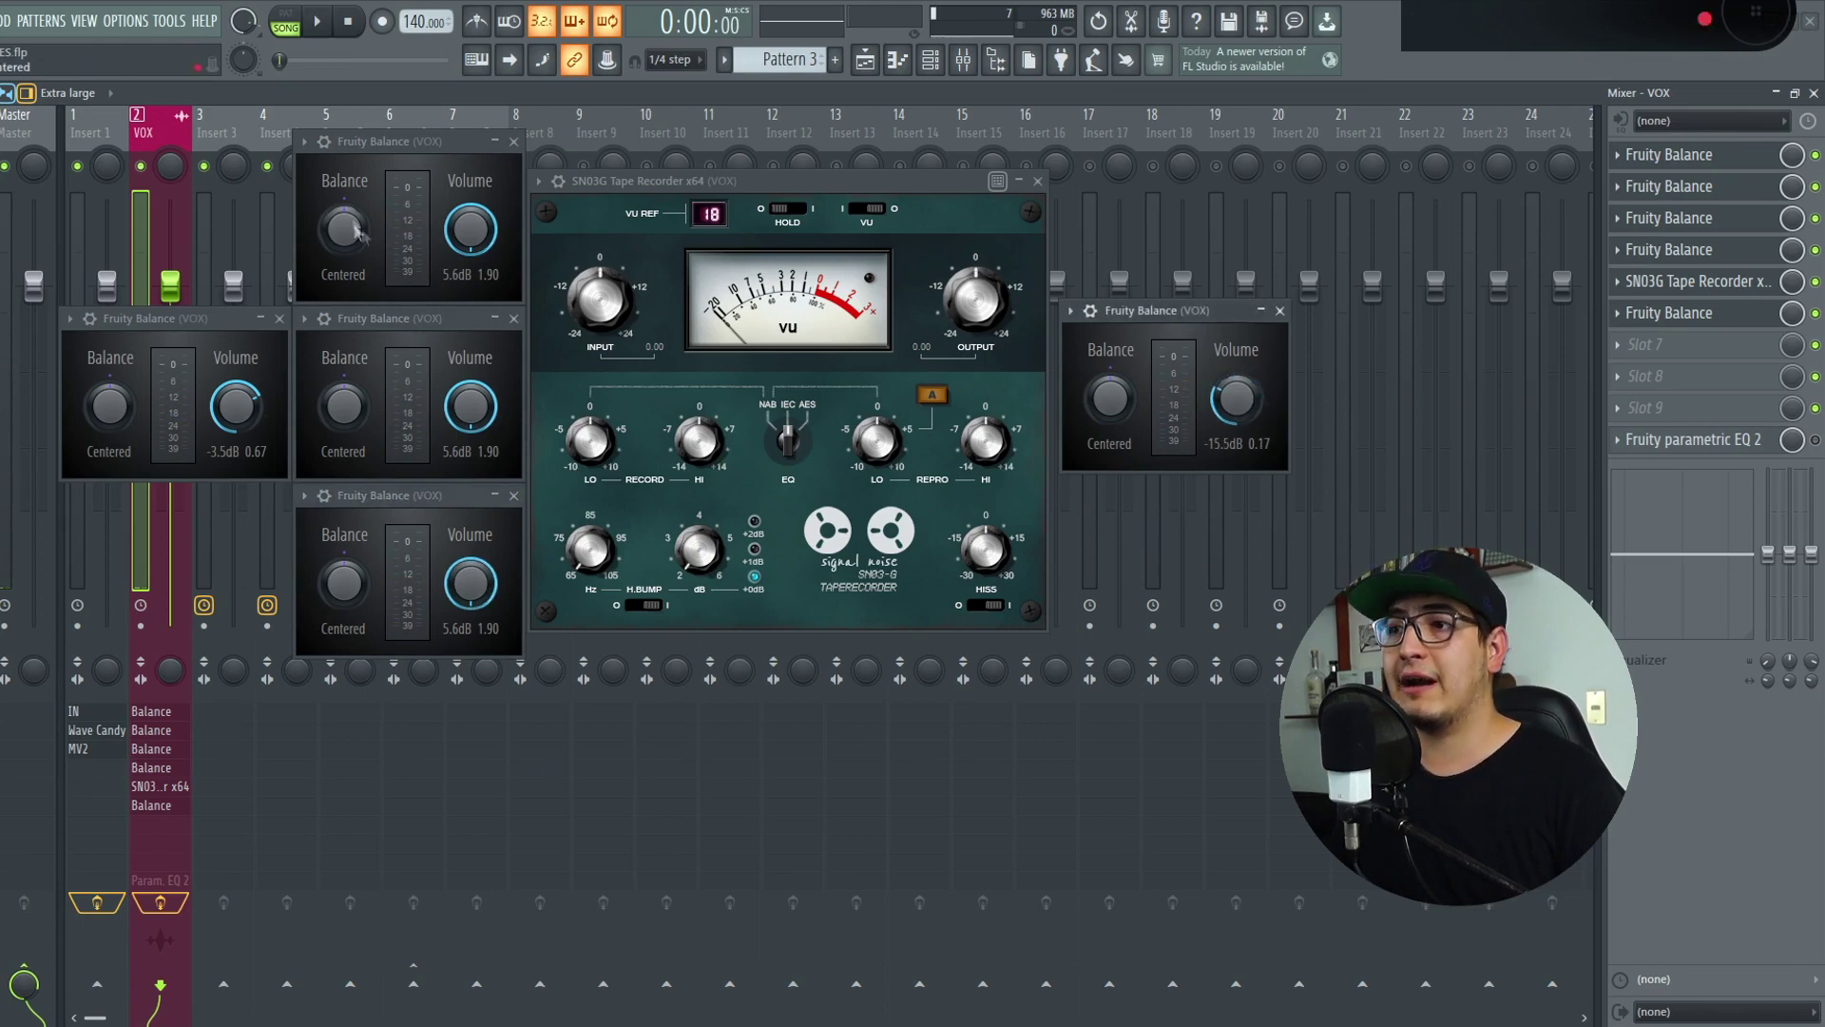
{"action": "key", "text": "space"}
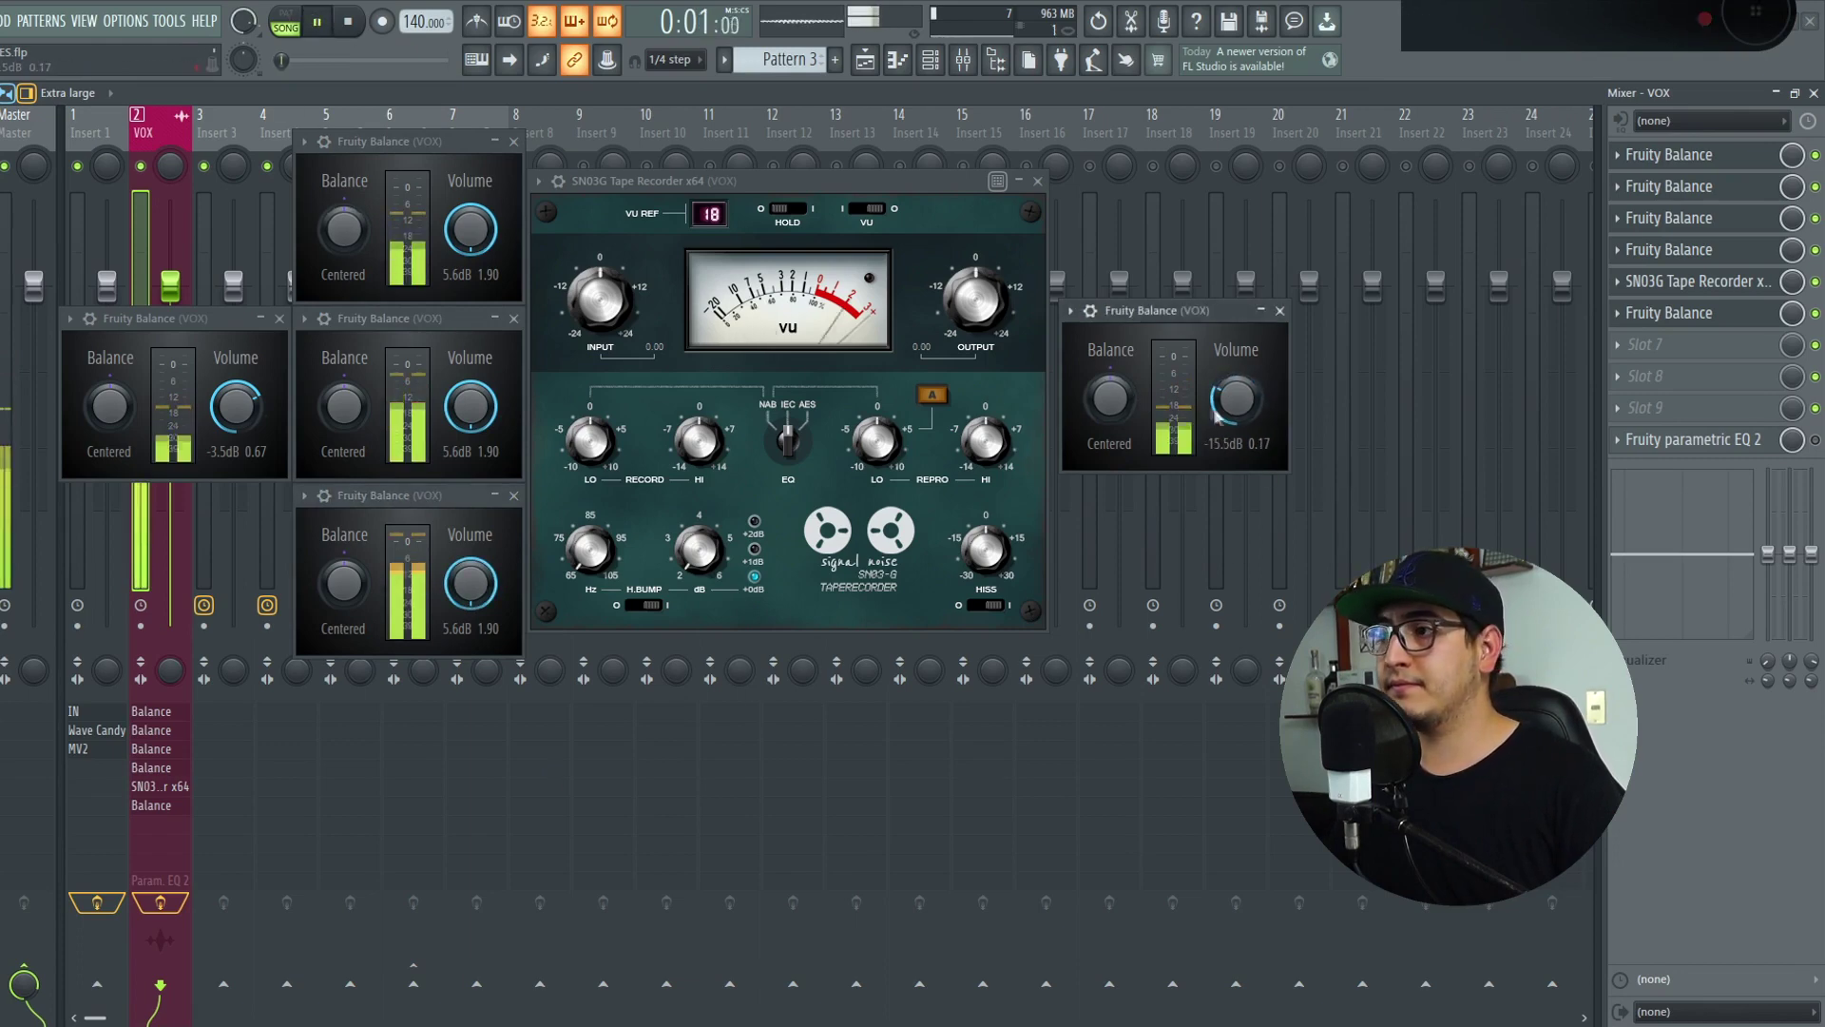
Set the last Fruity Balance's volume to -13.4 dB, stop playback, and reset the other four Fruity Balance volumes to 0.0 dB
{"action": "mouse_move", "coordinate": [1234, 415]}
{"action": "left_mouse_down"}
{"action": "mouse_move", "coordinate": [1234, 395]}
{"action": "mouse_move", "coordinate": [1233, 424]}
{"action": "left_mouse_up"}
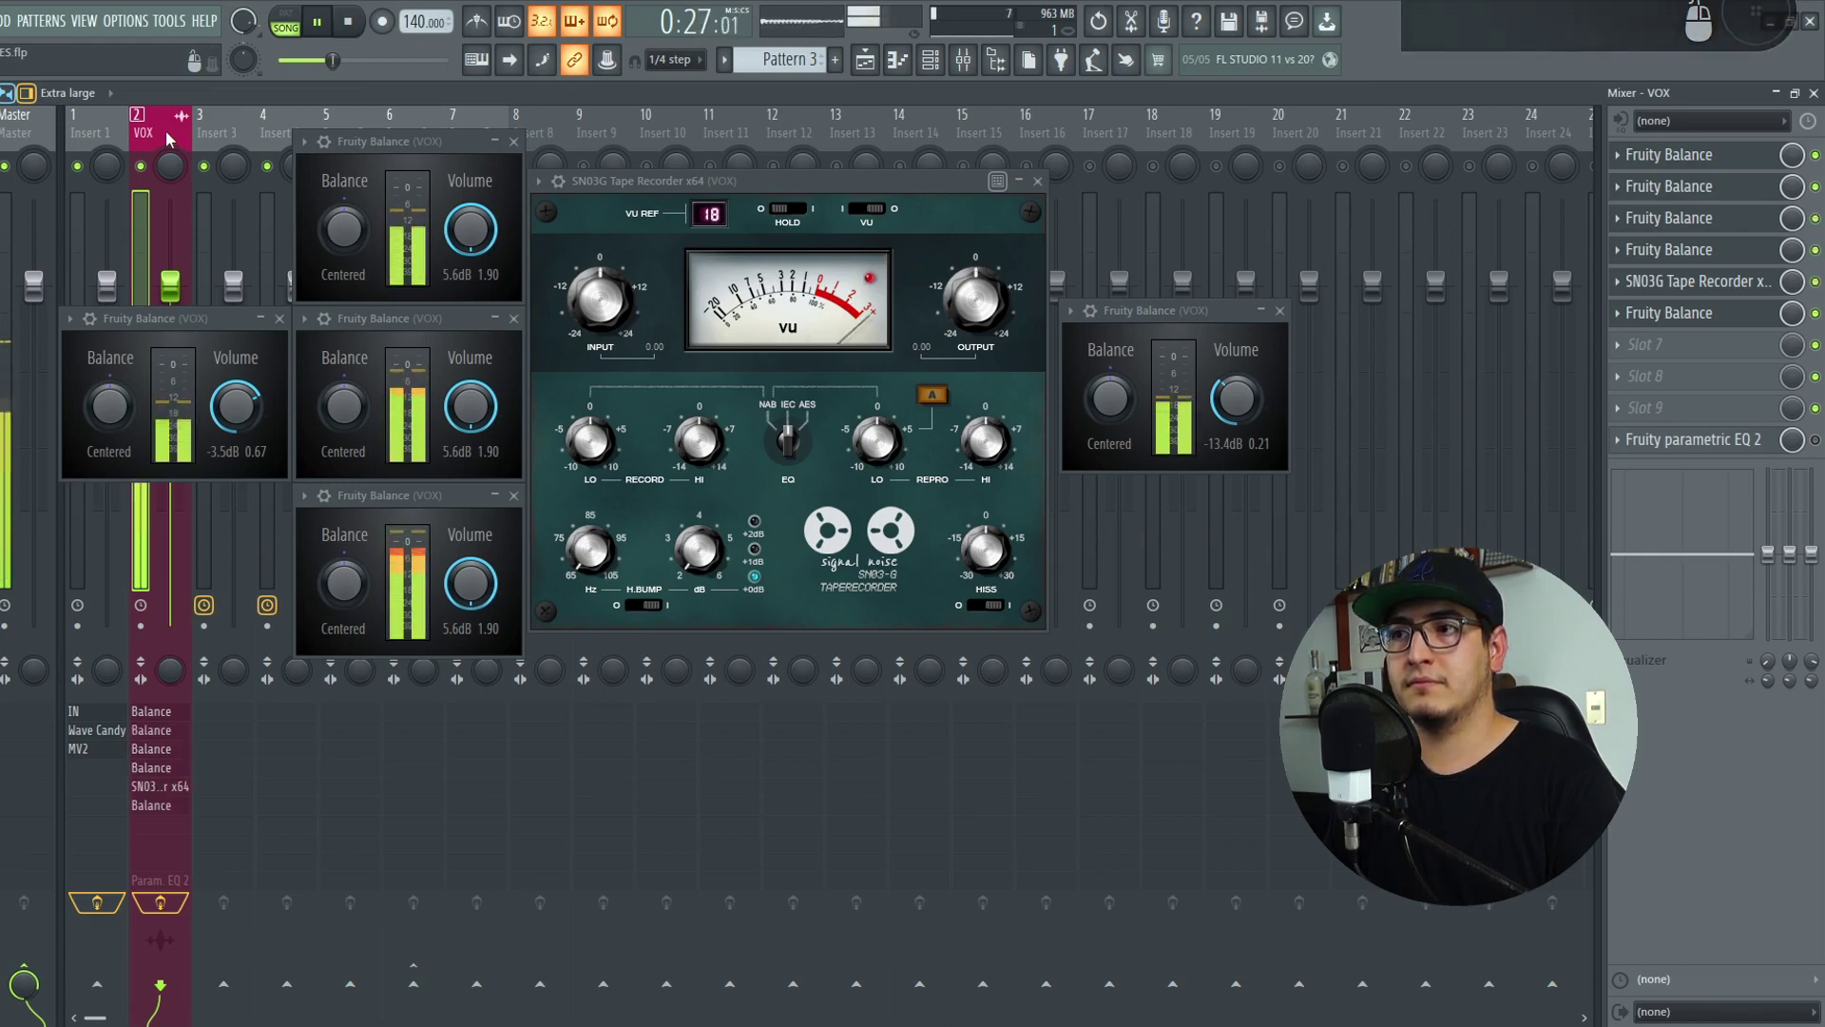
{"action": "key", "text": "space"}
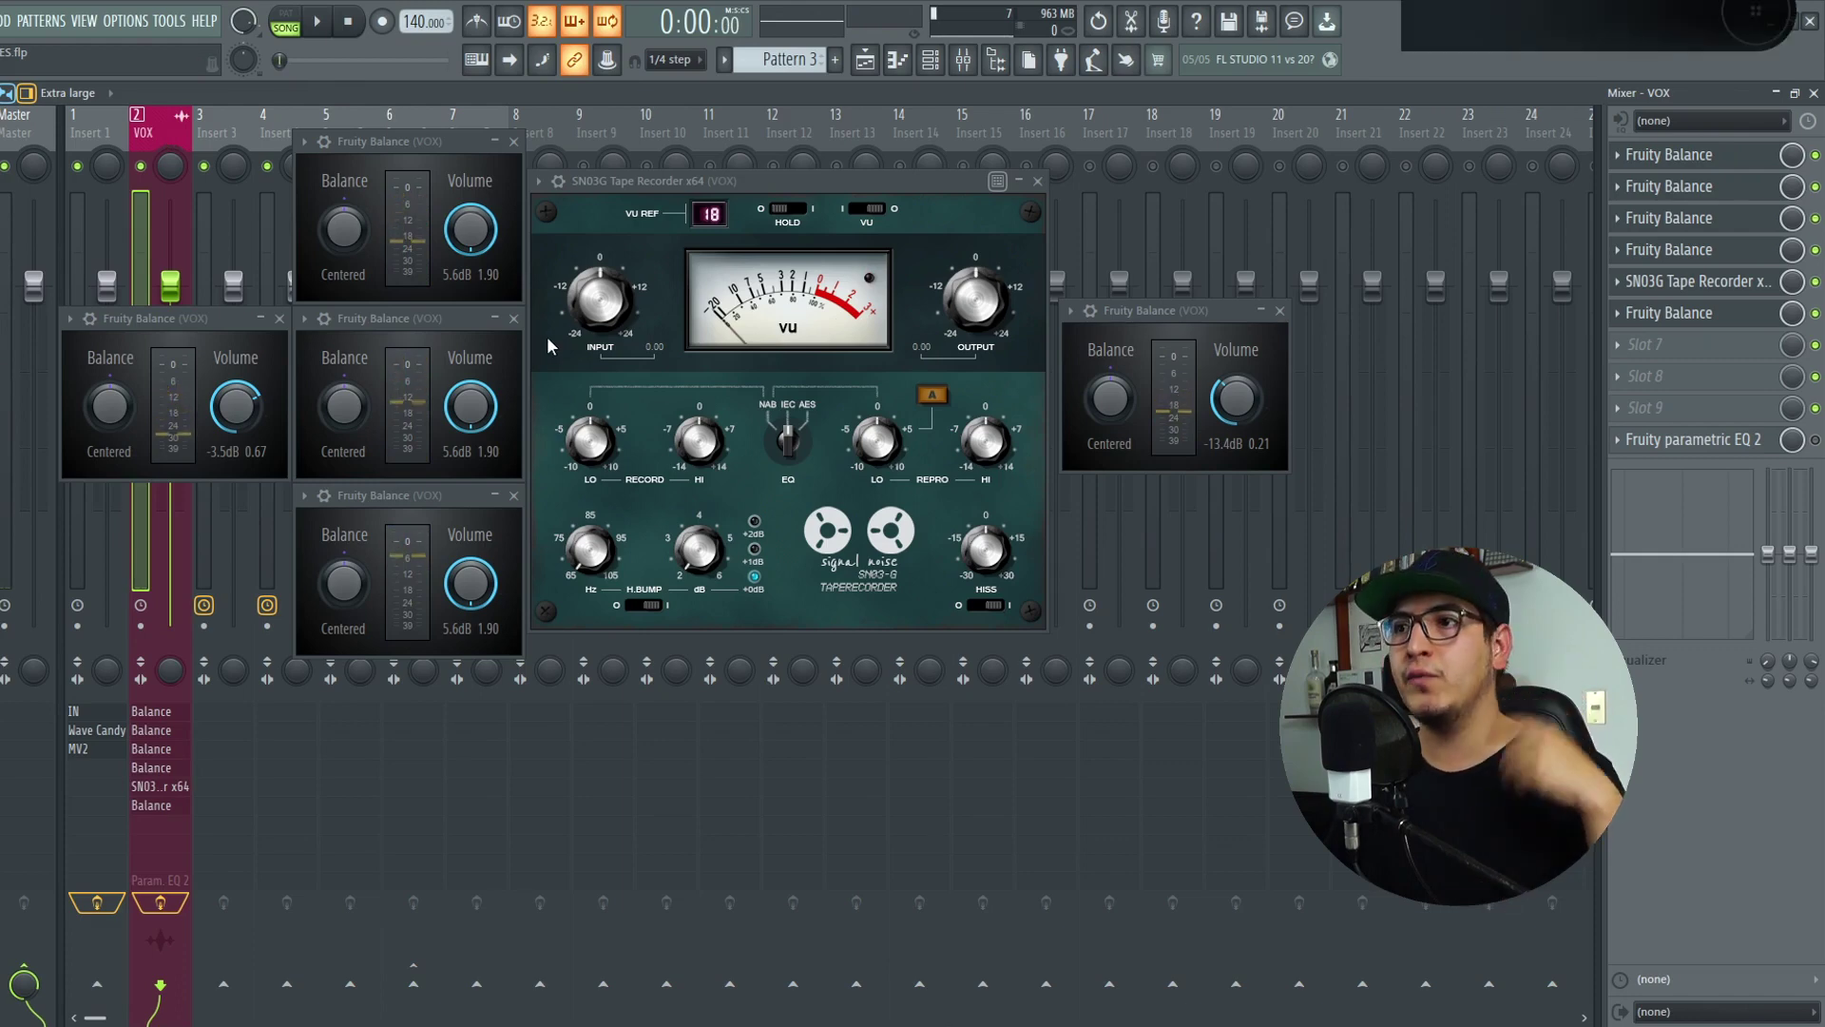
{"action": "left_click", "coordinate": [485, 409], "text": "alt"}
{"action": "left_click", "coordinate": [475, 589], "text": "alt"}
{"action": "left_click", "coordinate": [483, 238], "text": "alt"}
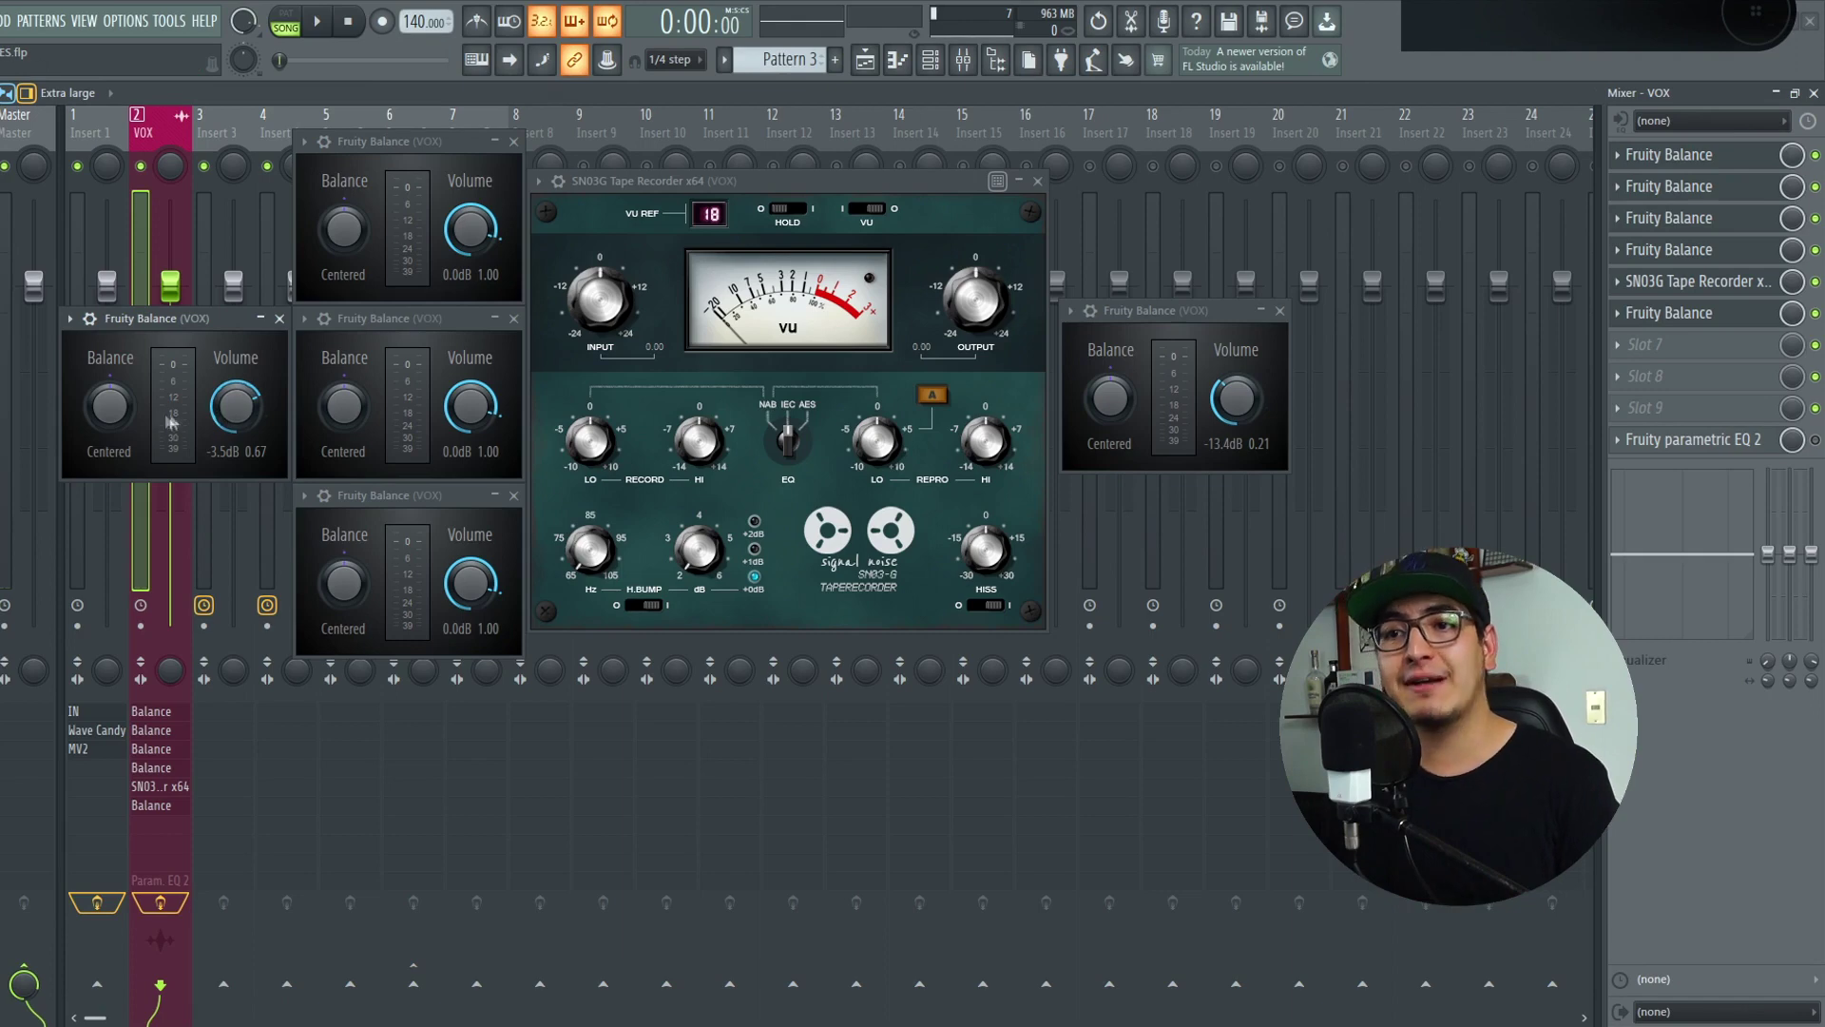
{"action": "left_click", "coordinate": [243, 401], "text": "alt"}
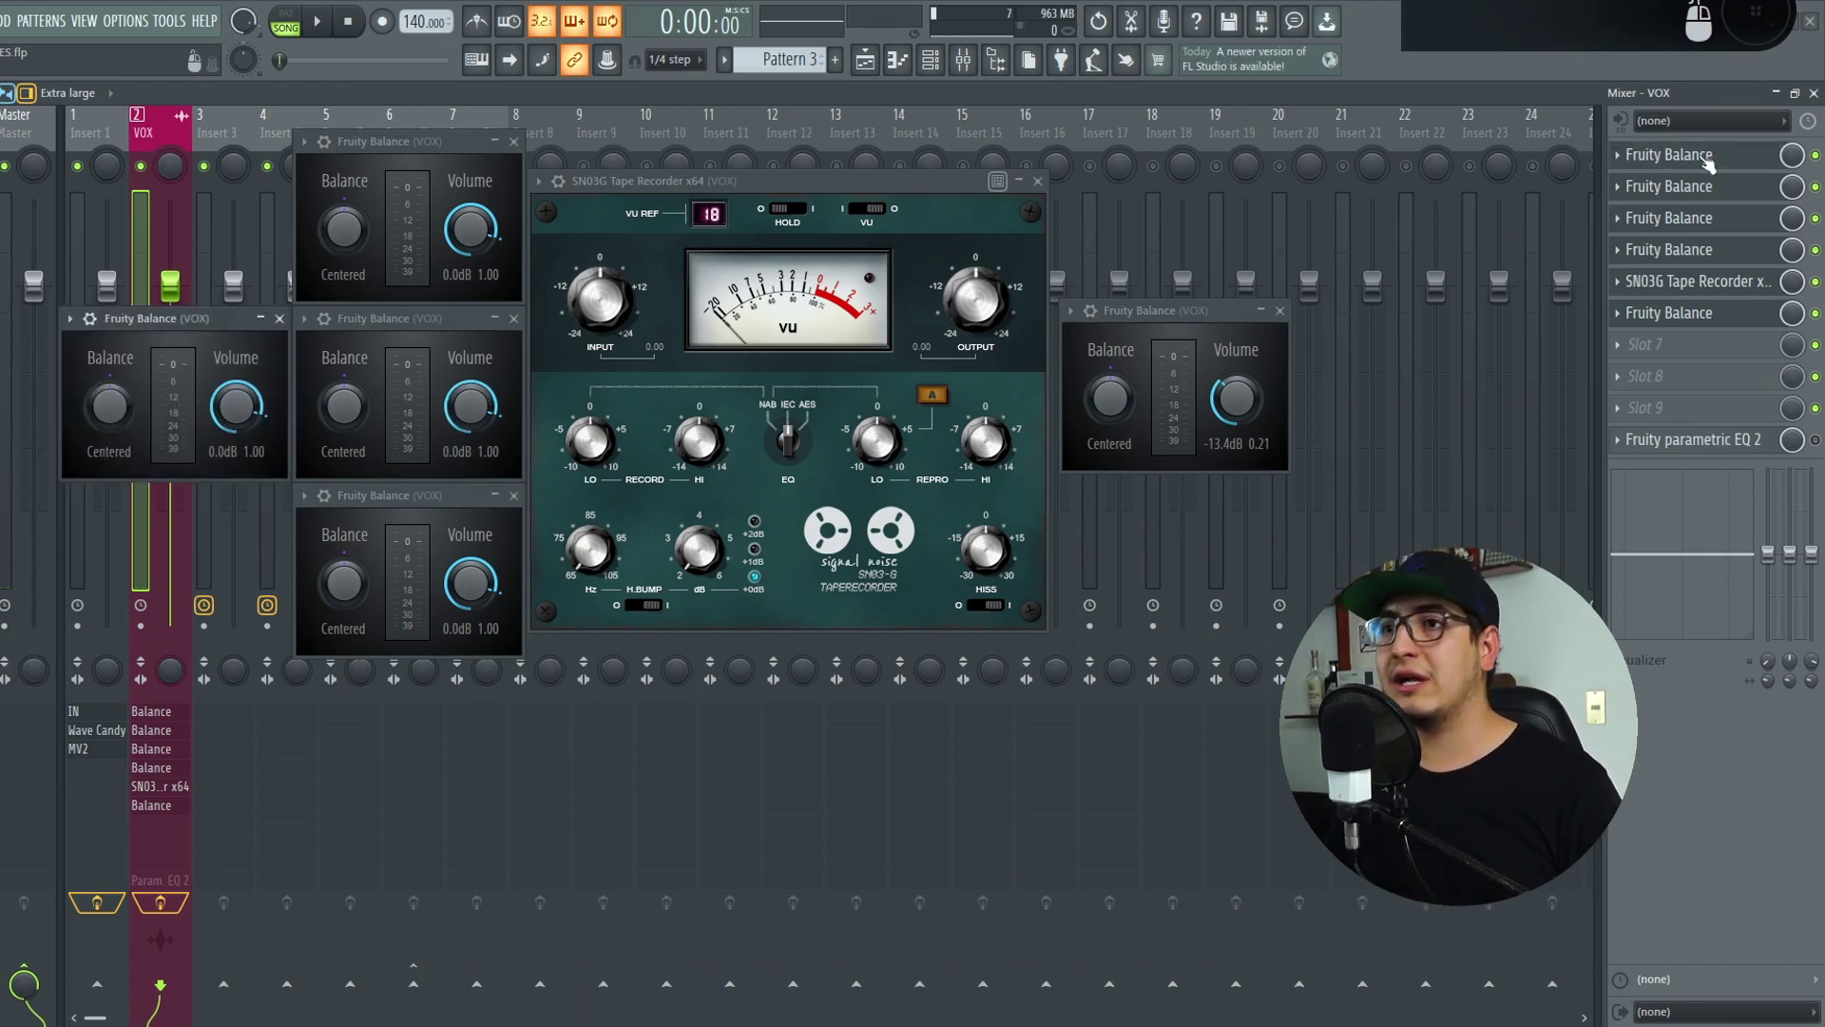
Lower the first Fruity Balance's volume on VOX to -10.1 dB while the song plays
{"action": "left_click_drag", "start_coordinate": [247, 400], "coordinate": [246, 494]}
{"action": "left_click", "coordinate": [829, 183]}
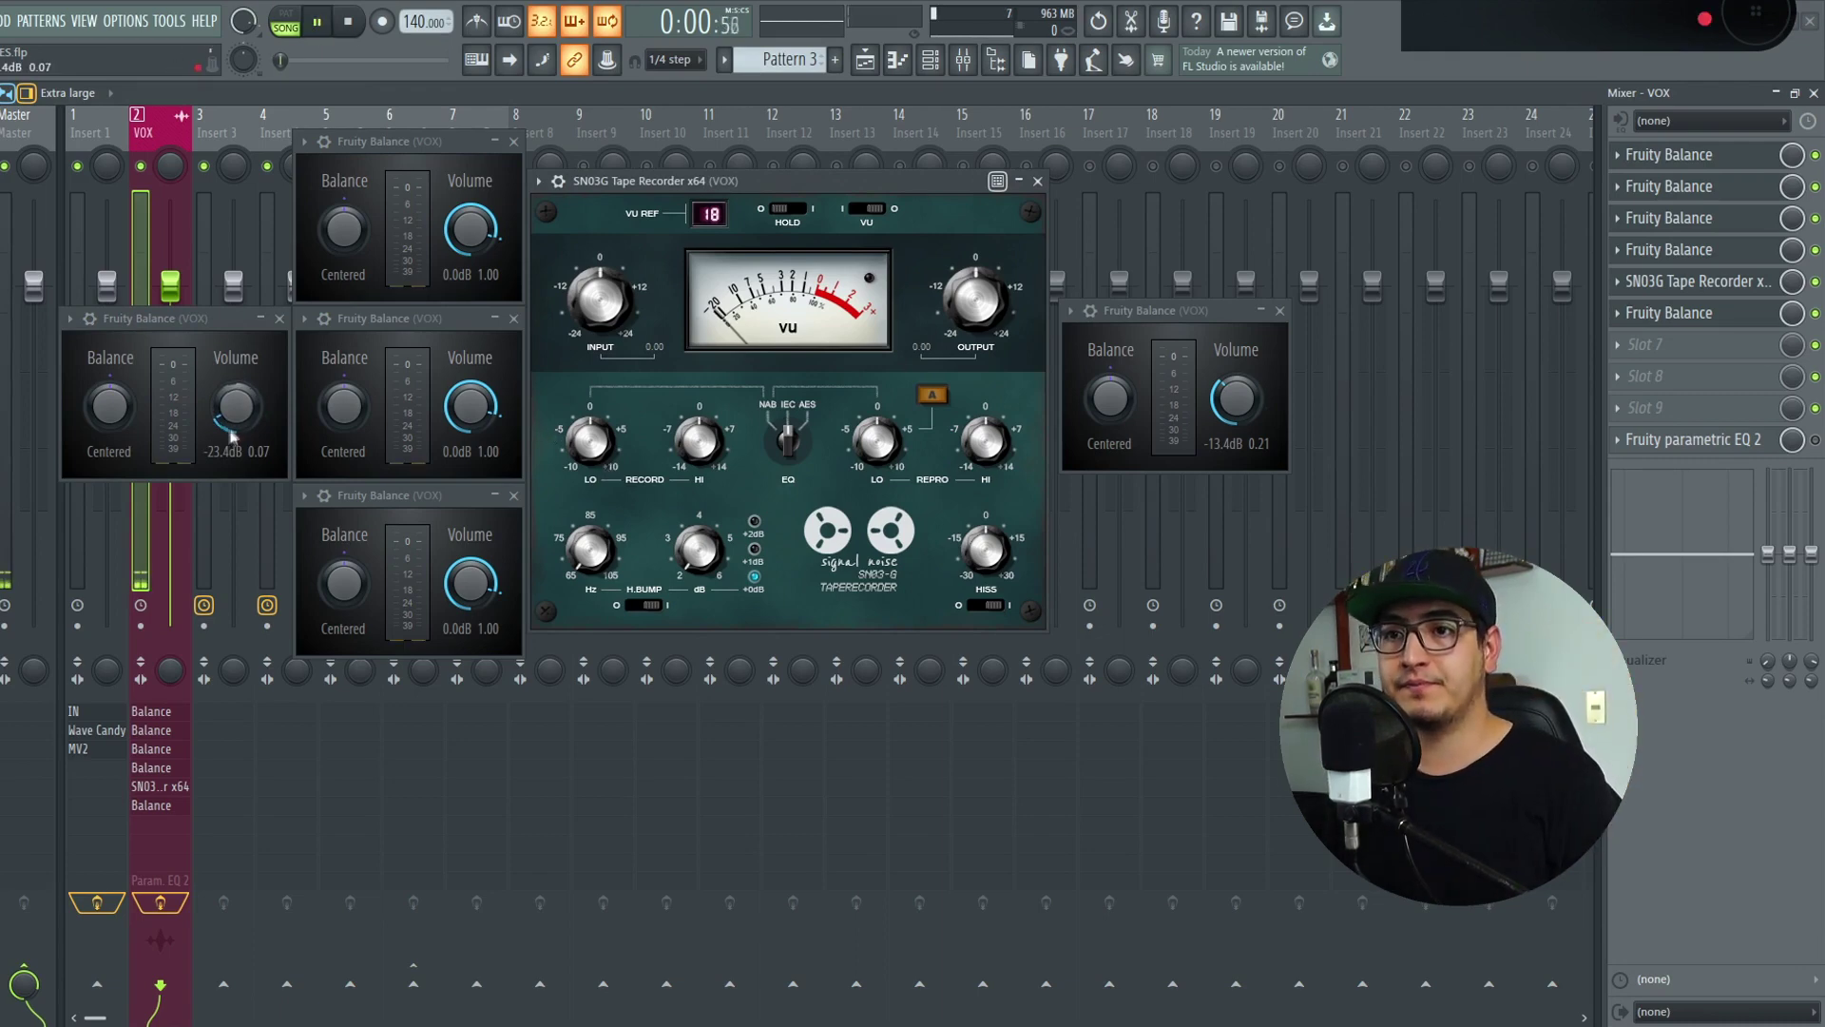
{"action": "left_click_drag", "start_coordinate": [233, 425], "coordinate": [233, 390]}
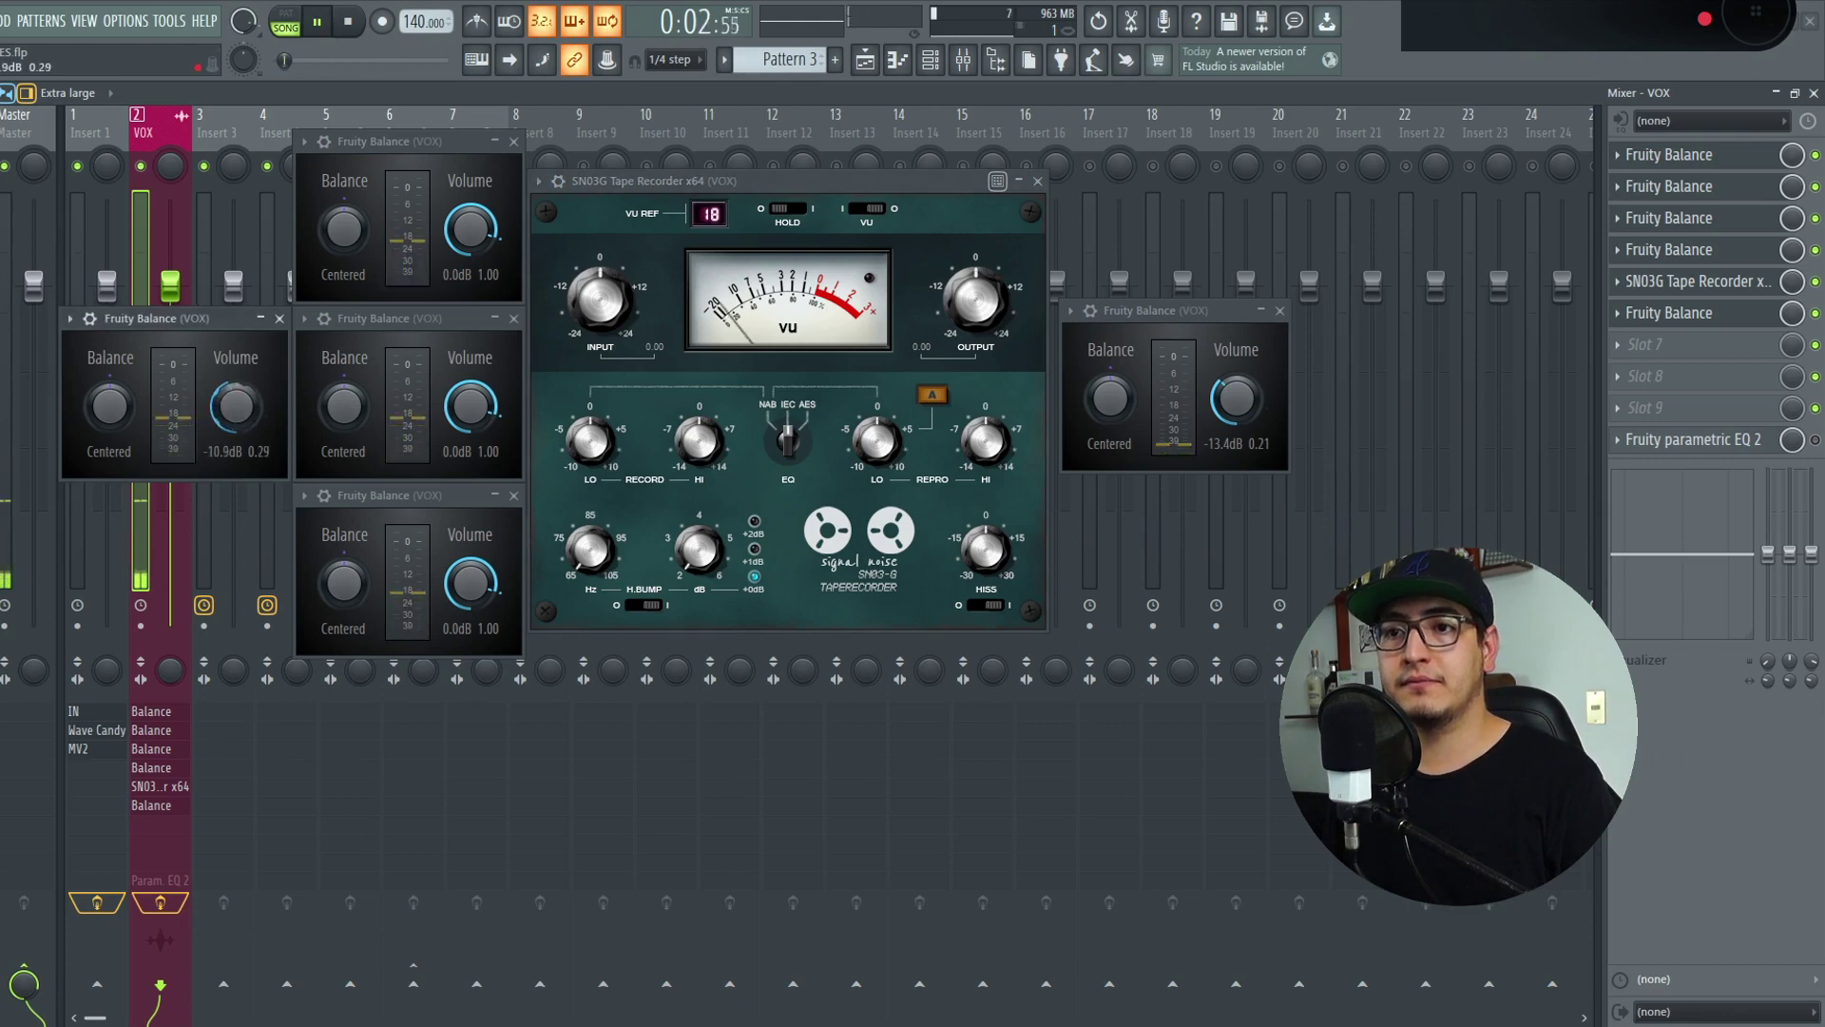
Set the SN03G Tape Recorder's input to 11.00 and output to 4.00, compare VOX with the effects after the first bypassed, and stop playback
{"action": "left_click_drag", "start_coordinate": [609, 302], "coordinate": [617, 217]}
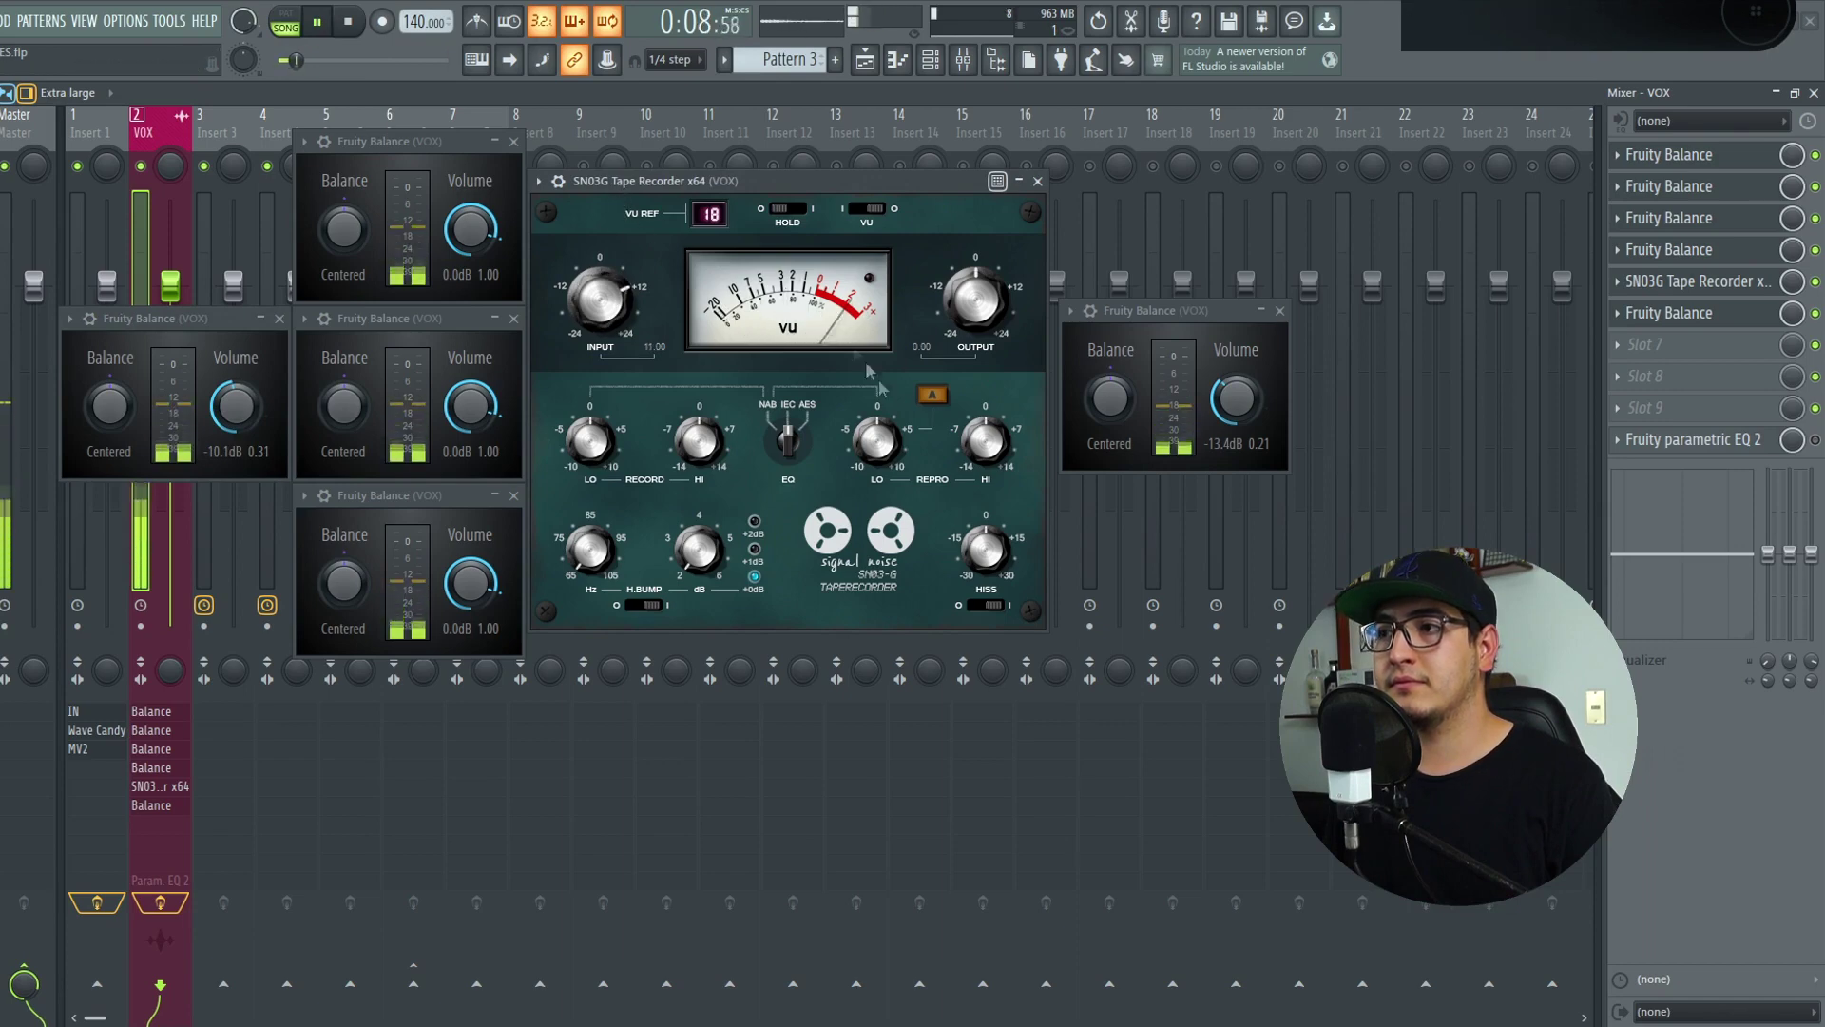
{"action": "left_click_drag", "start_coordinate": [974, 302], "coordinate": [981, 270]}
{"action": "left_click", "coordinate": [166, 135]}
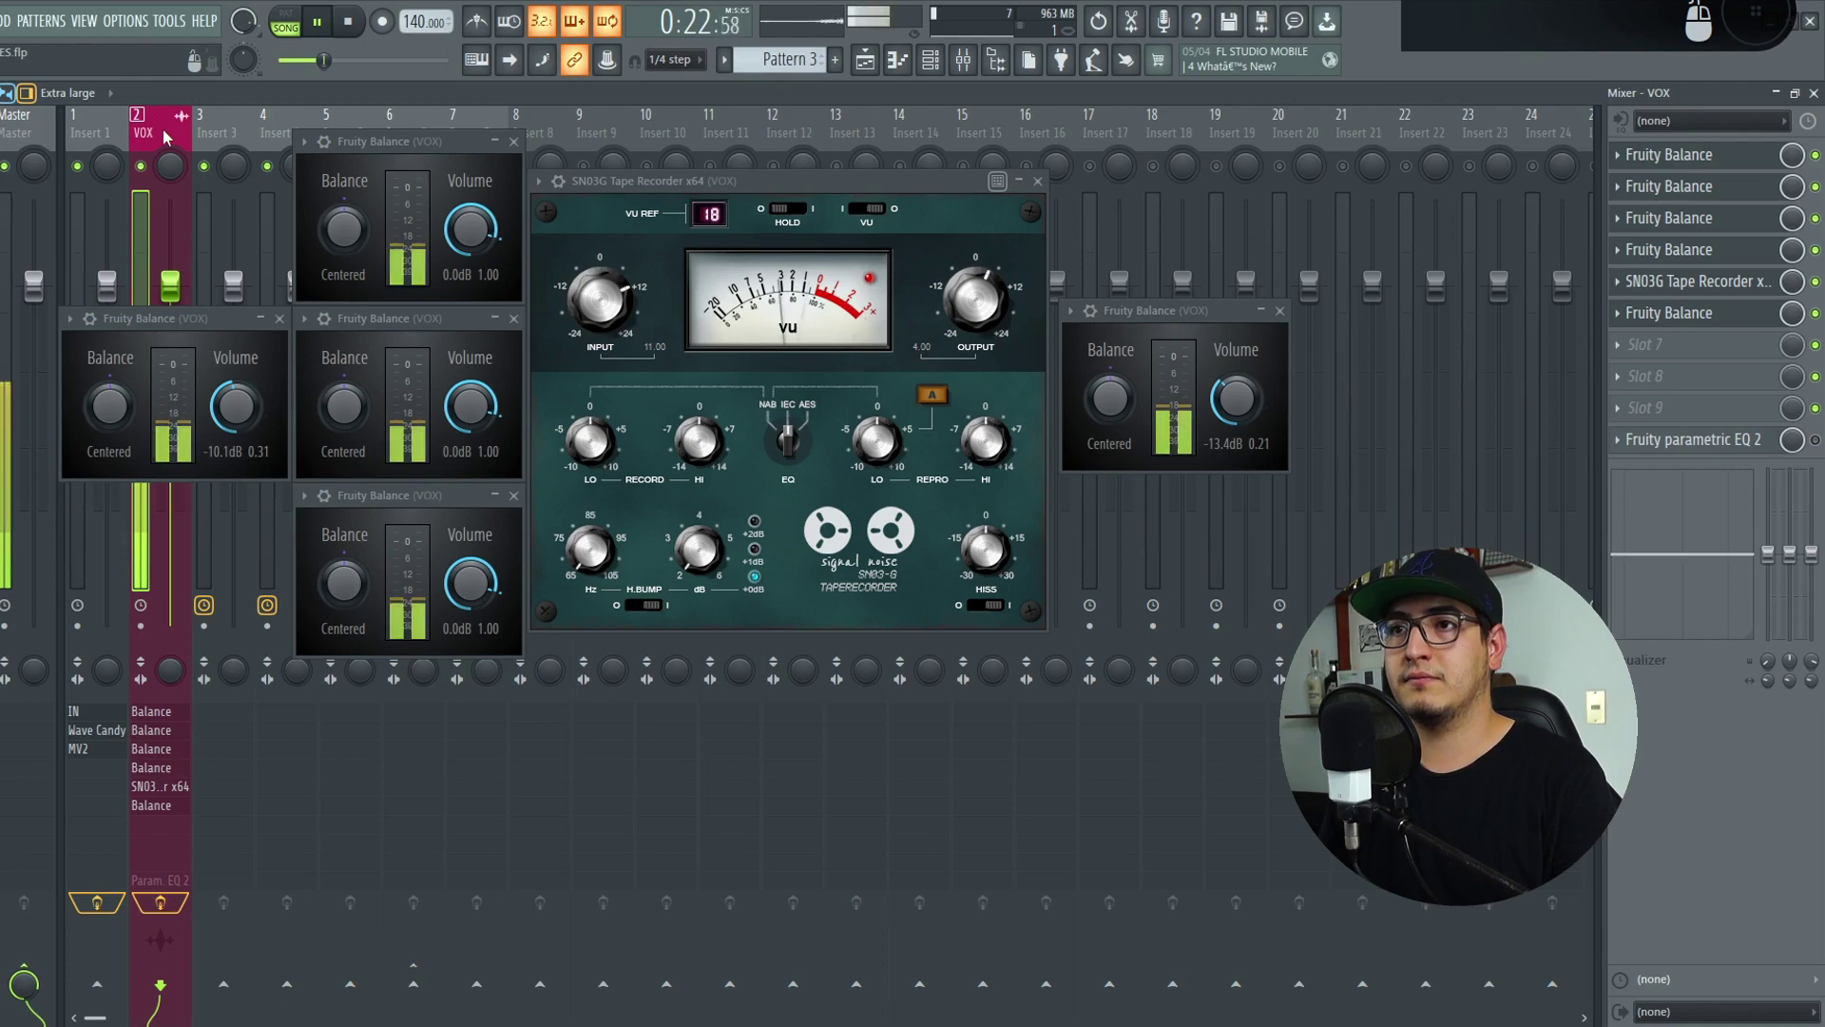
{"action": "key", "text": "space"}
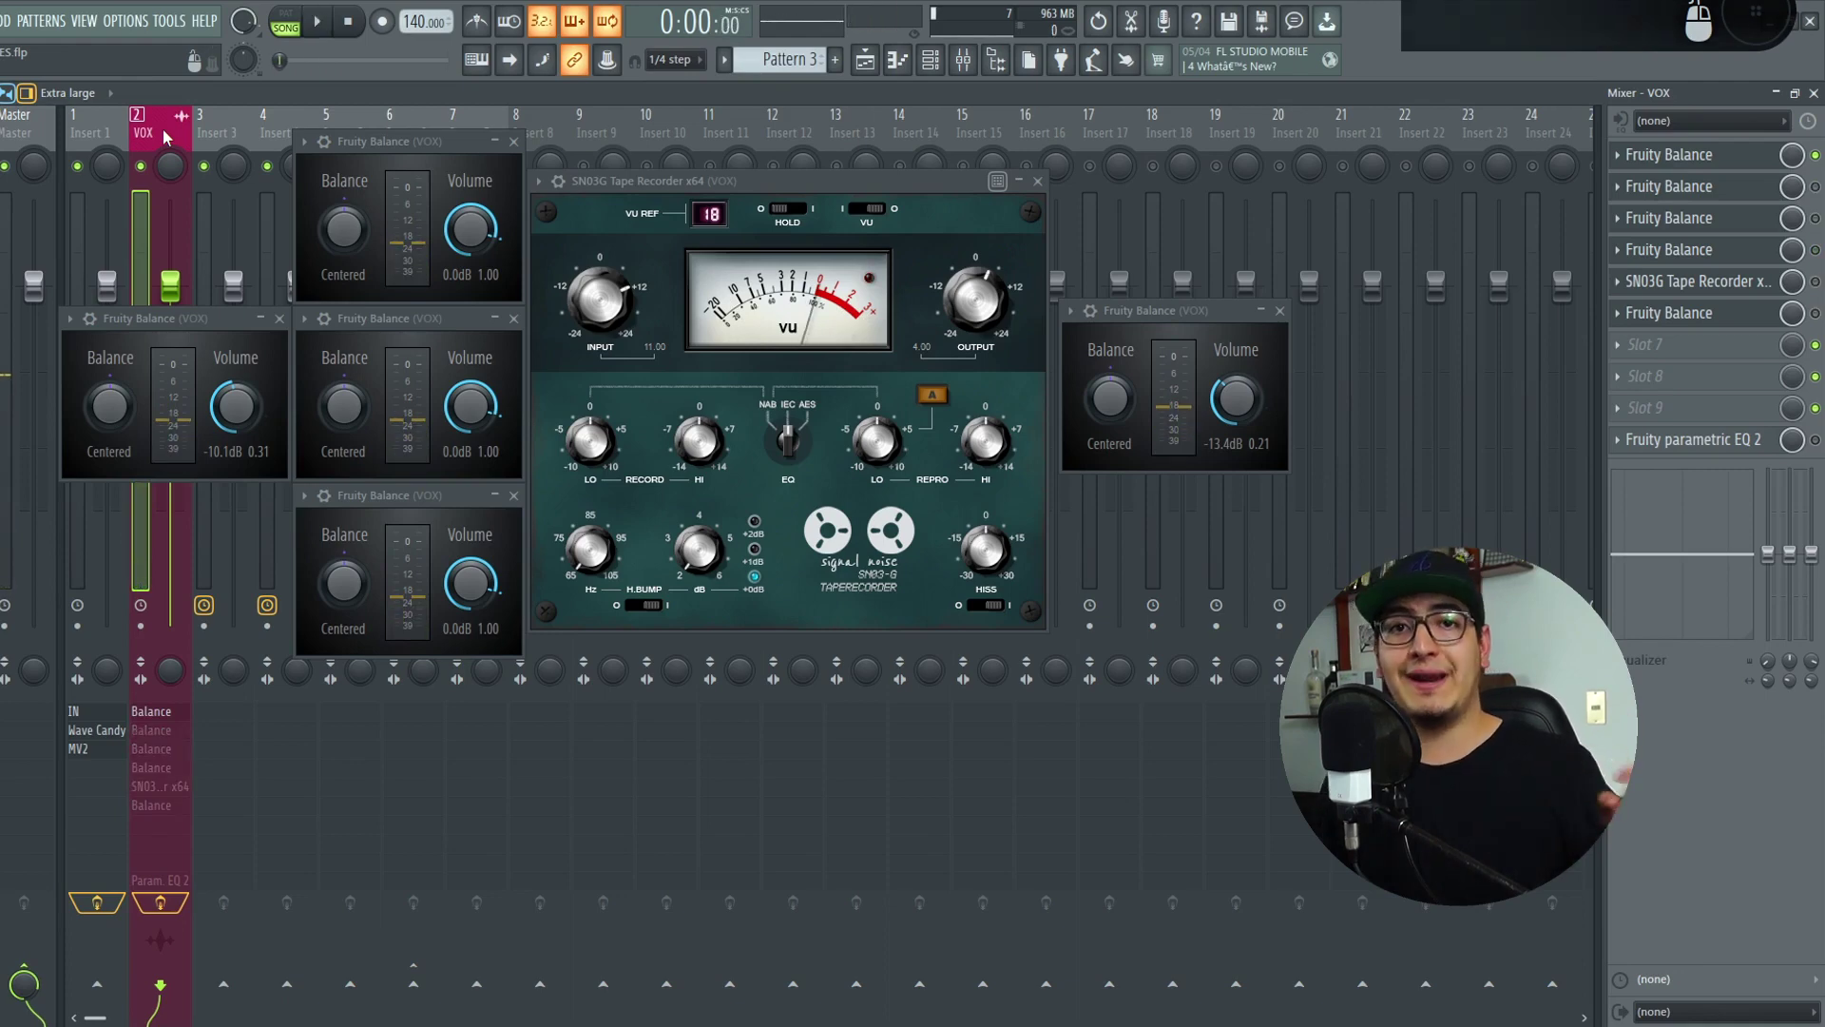